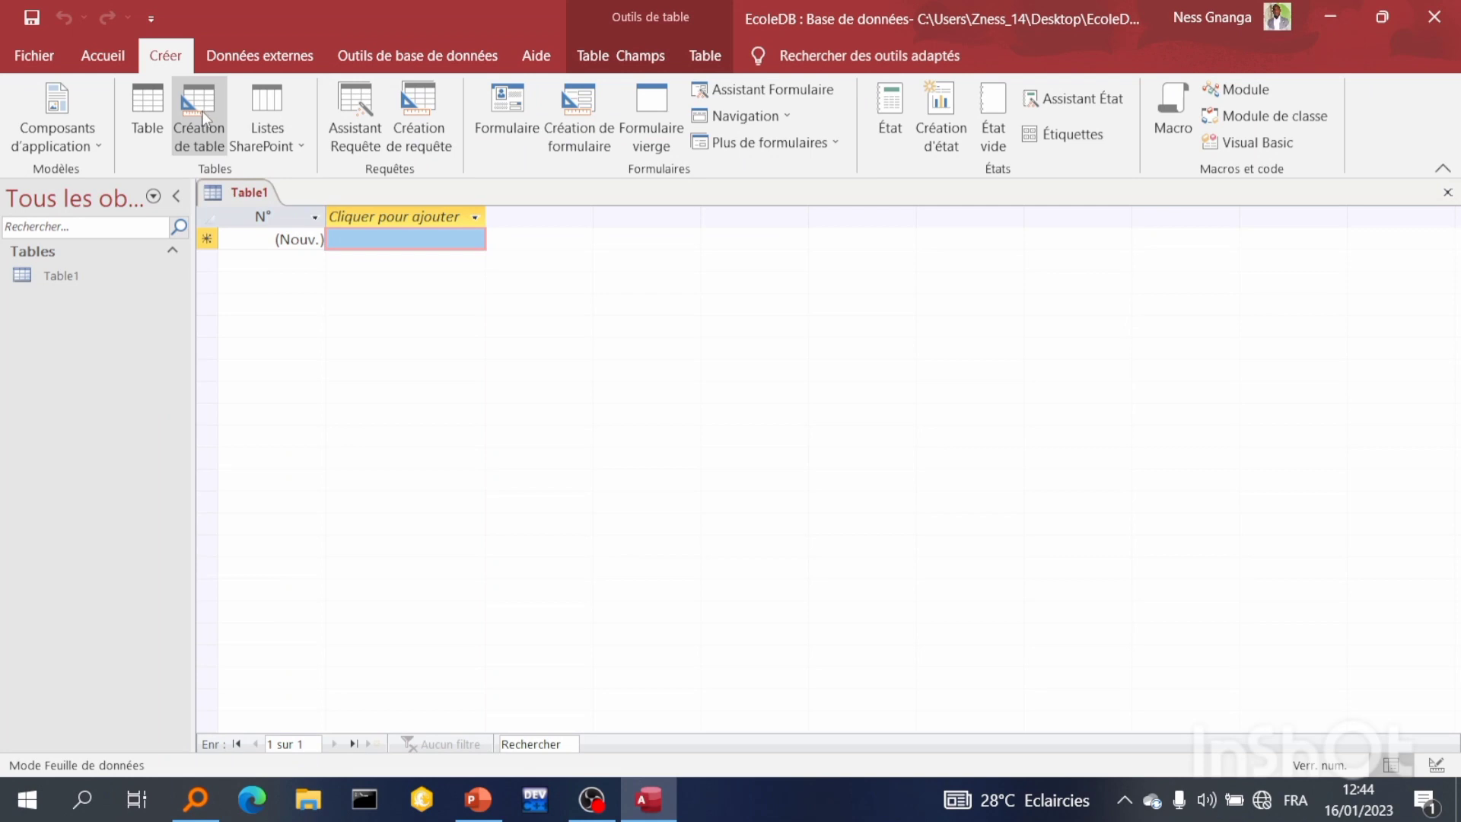
Open a new table in Design view and add a first field named Id_etudiant
right_click(239, 190)
click(283, 234)
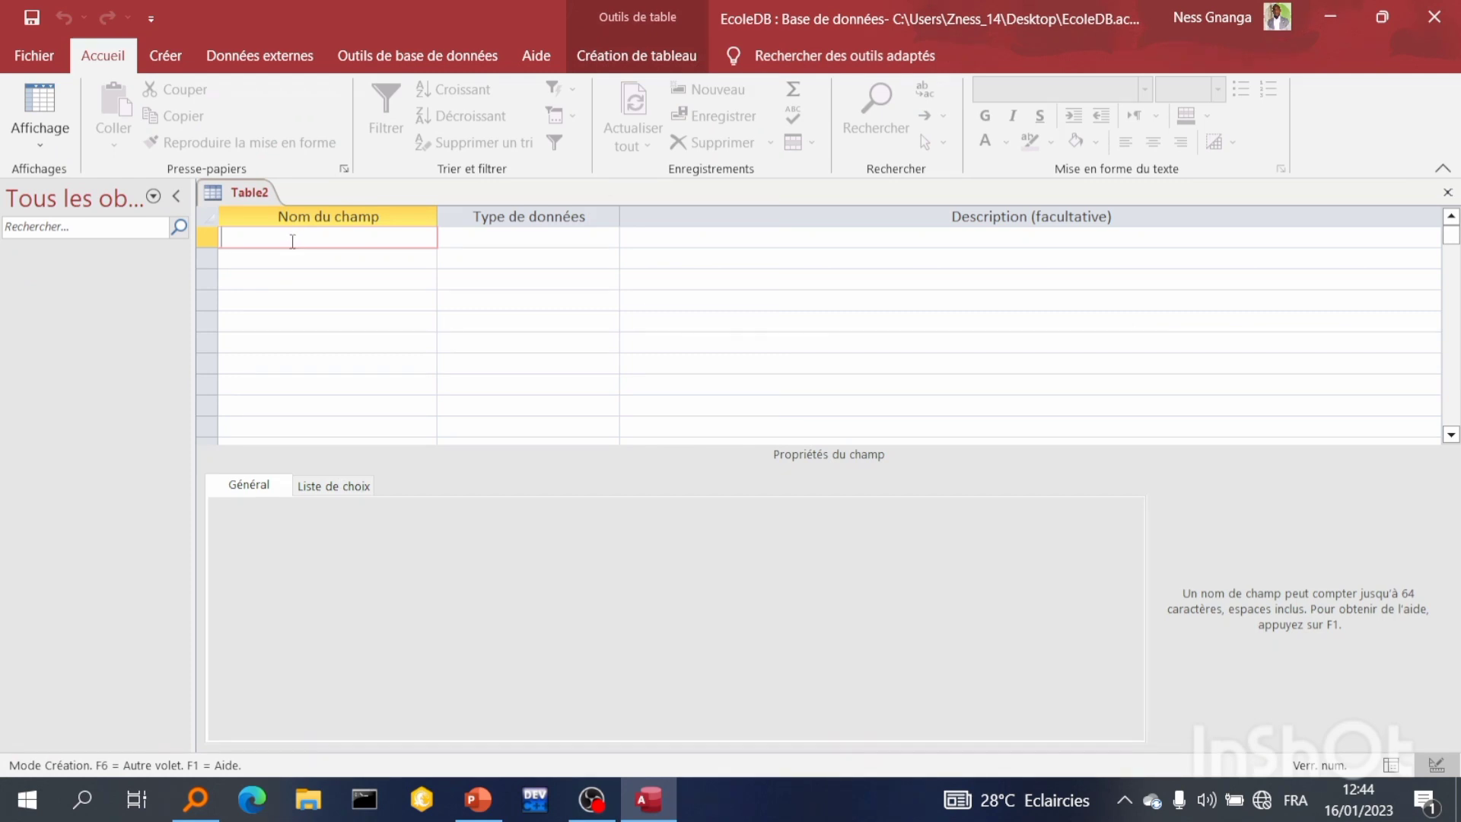
text(Id_etudiant)
key(Down)
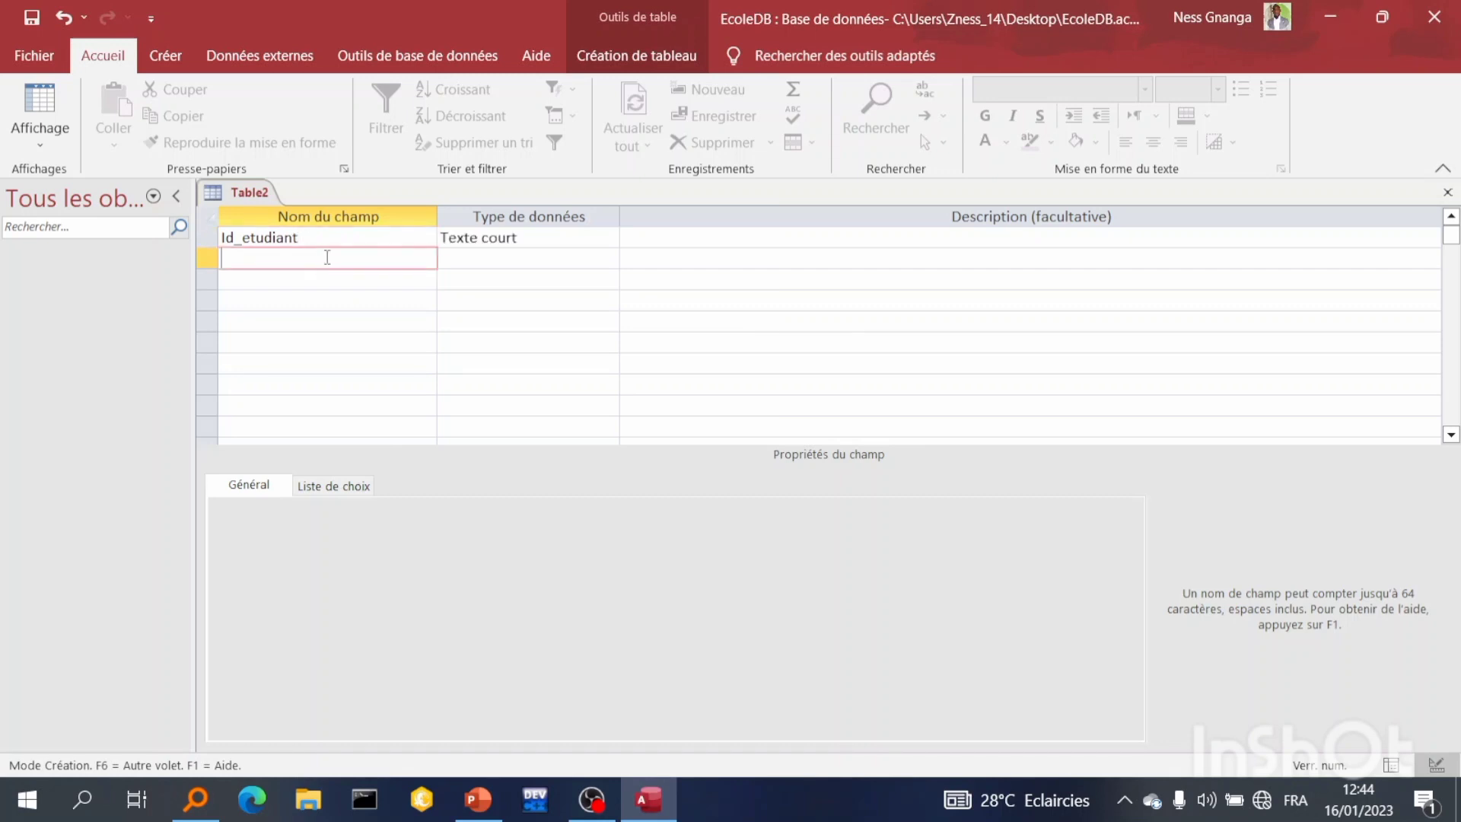
Set the Id_etudiant field's data type to NuméroAuto
click(579, 243)
click(610, 239)
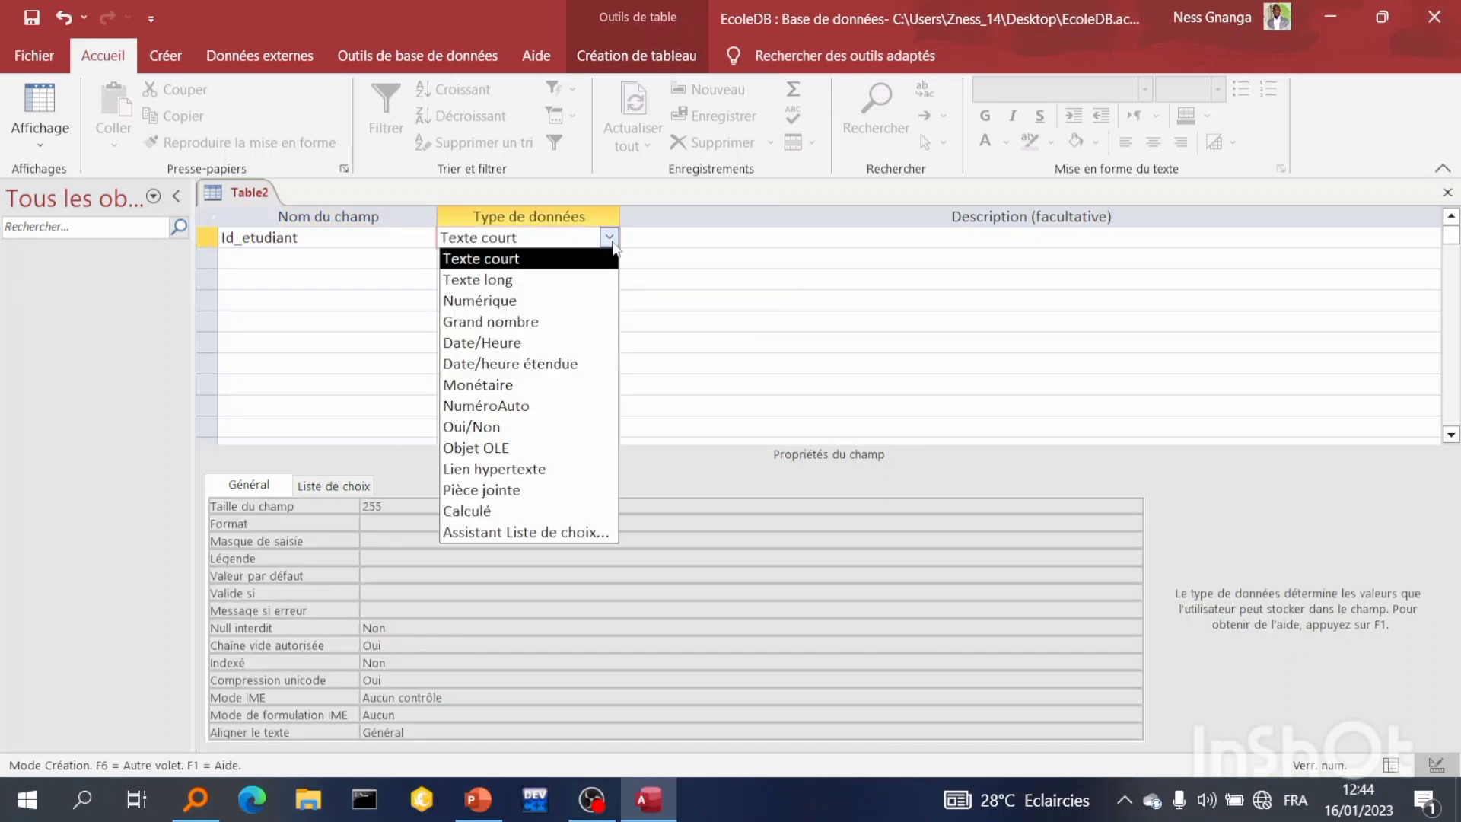
click(572, 406)
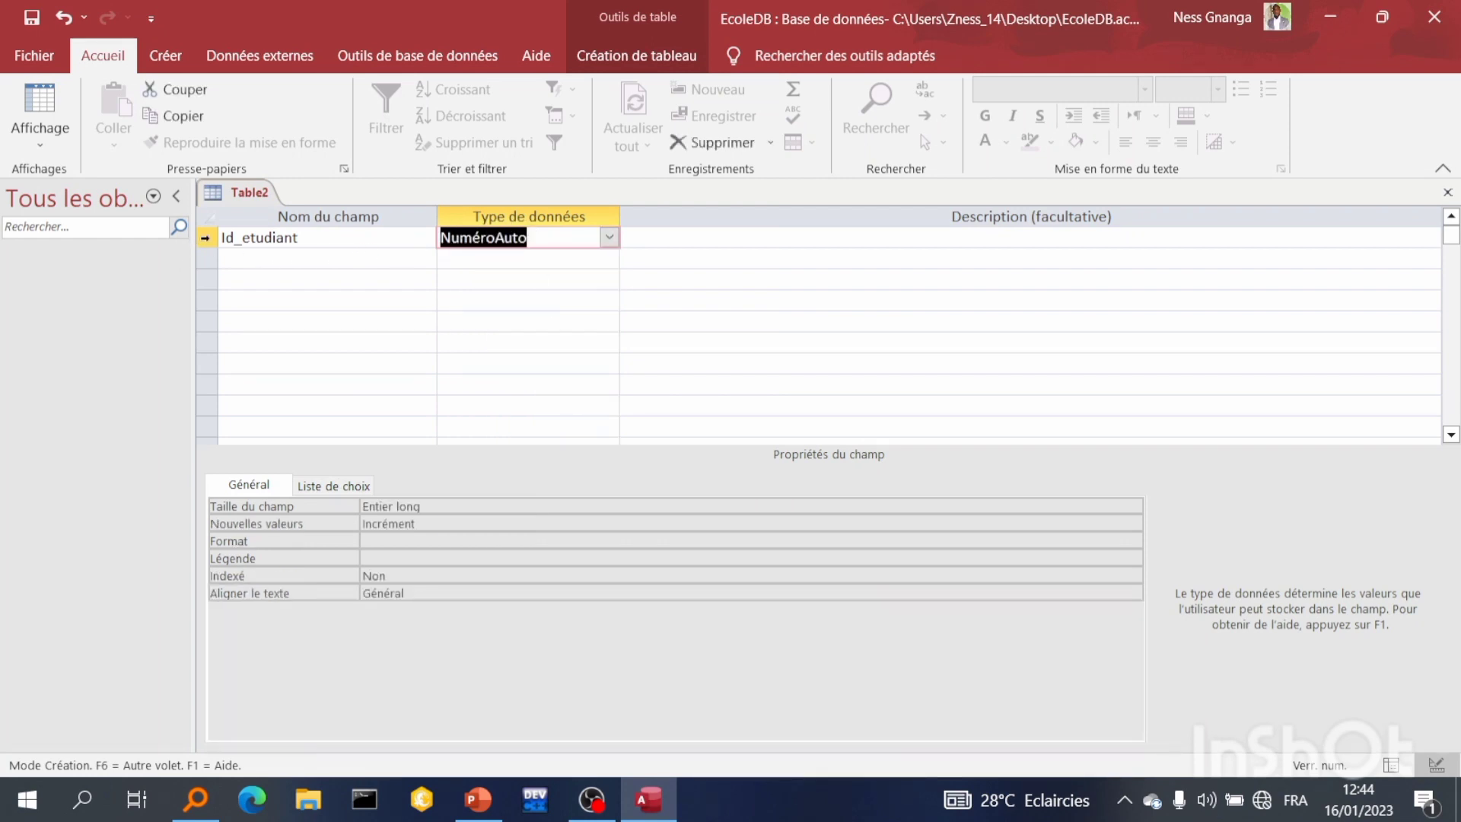
Make Id_etudiant the table's primary key
click(205, 237)
right_click(207, 239)
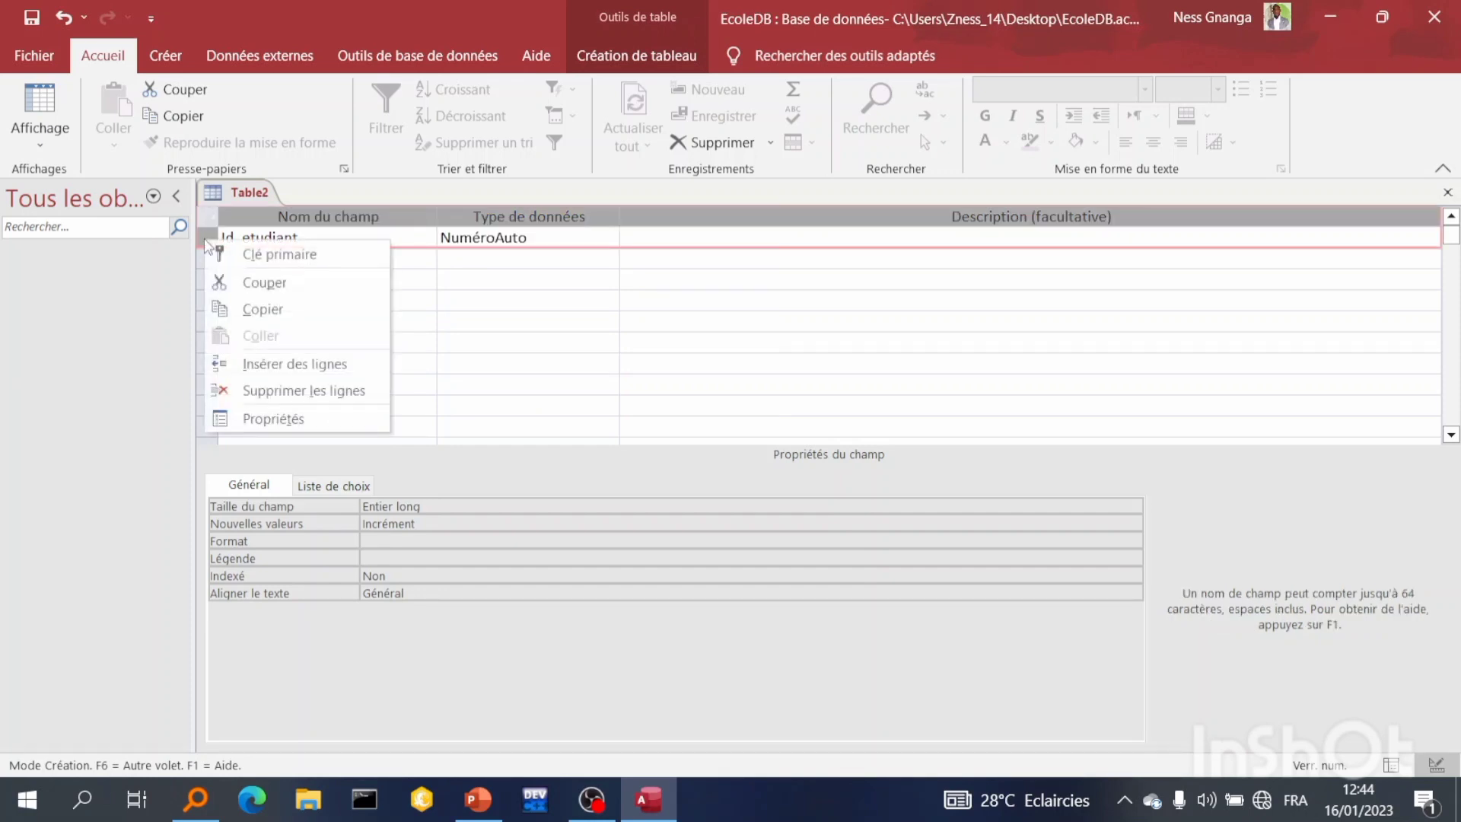
click(222, 253)
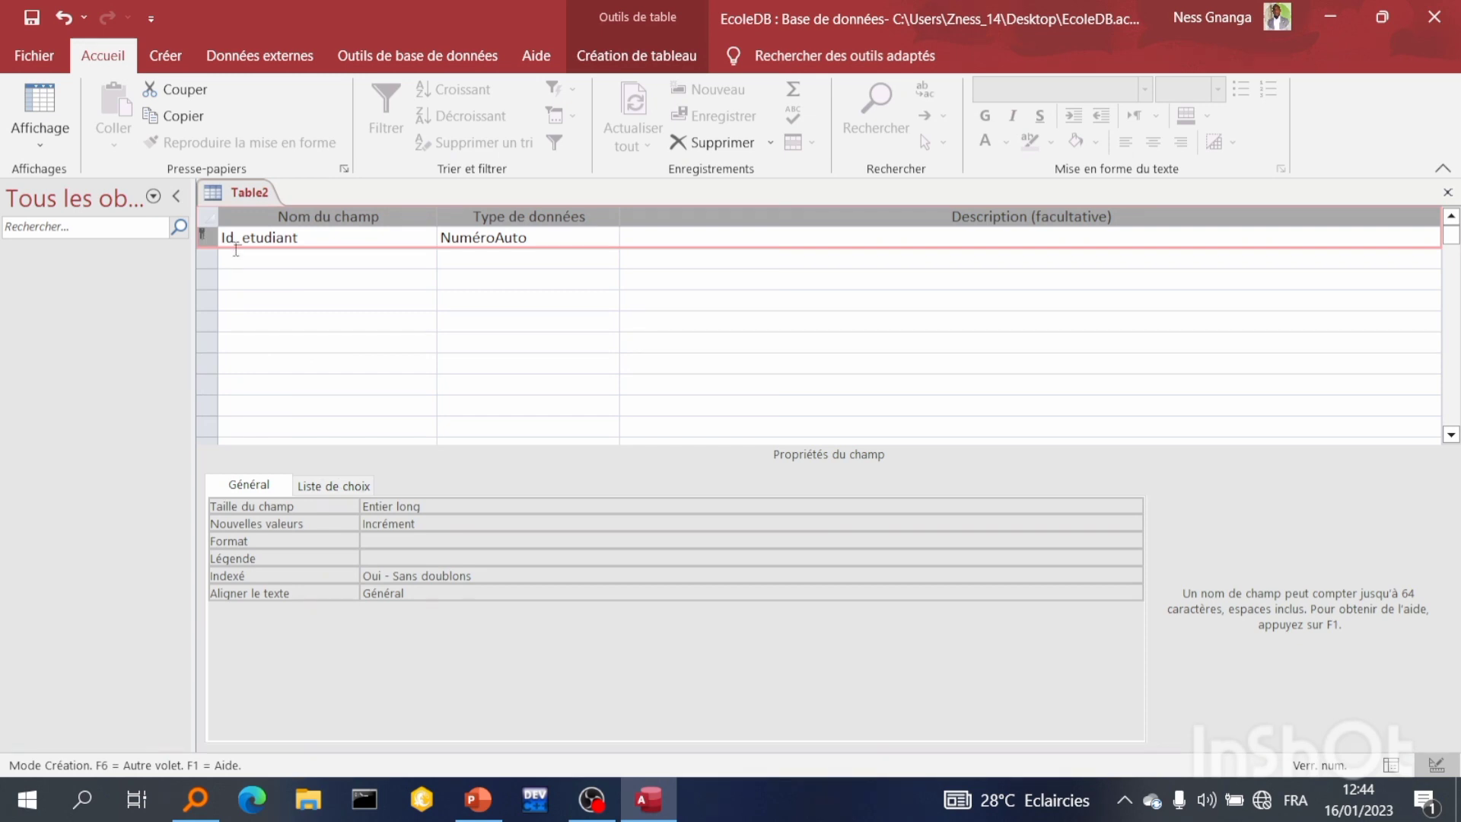
Add two text fields named Nom and Prenom below Id_etudiant
click(233, 265)
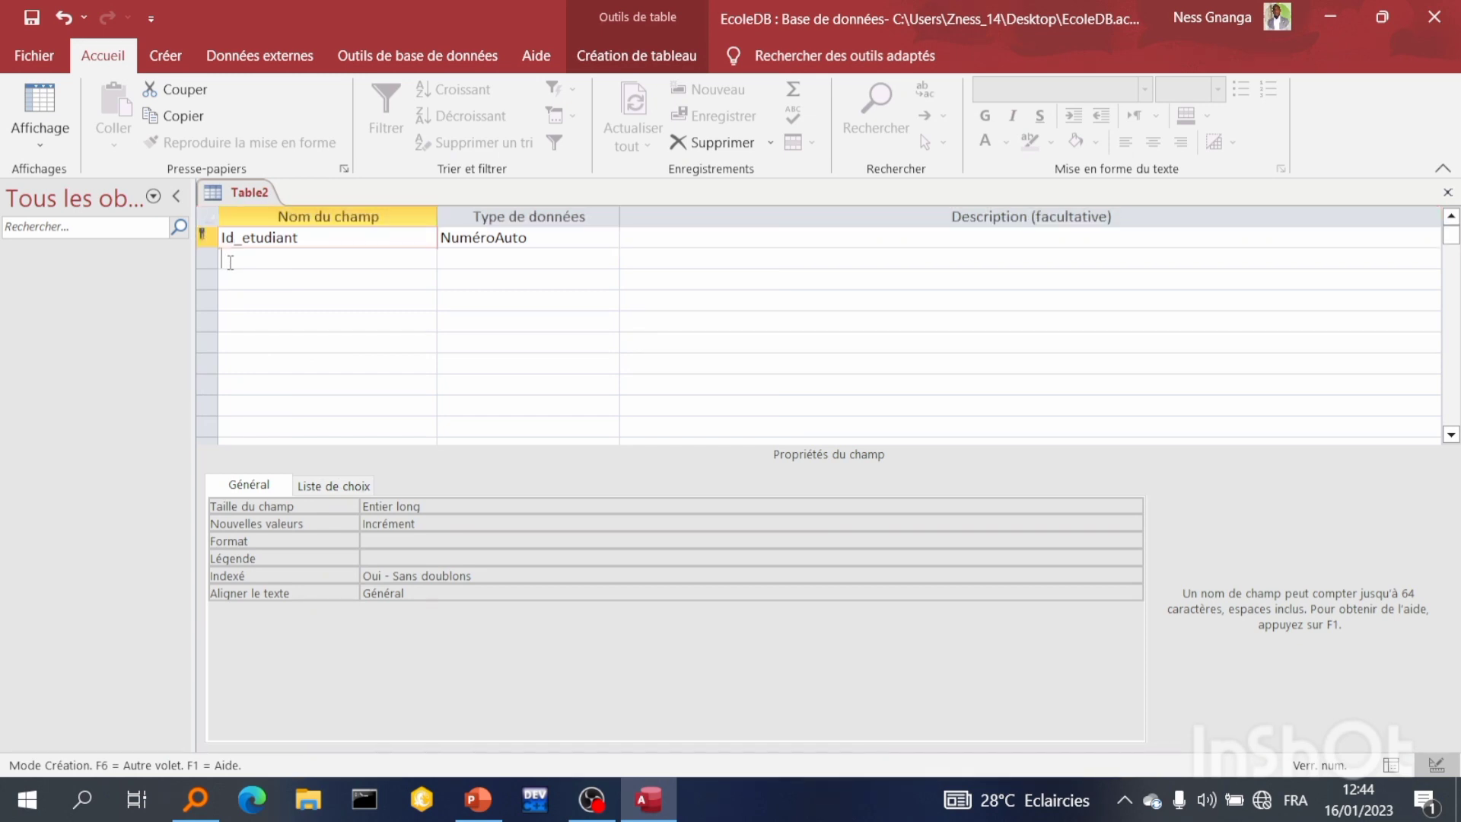
text(Nom)
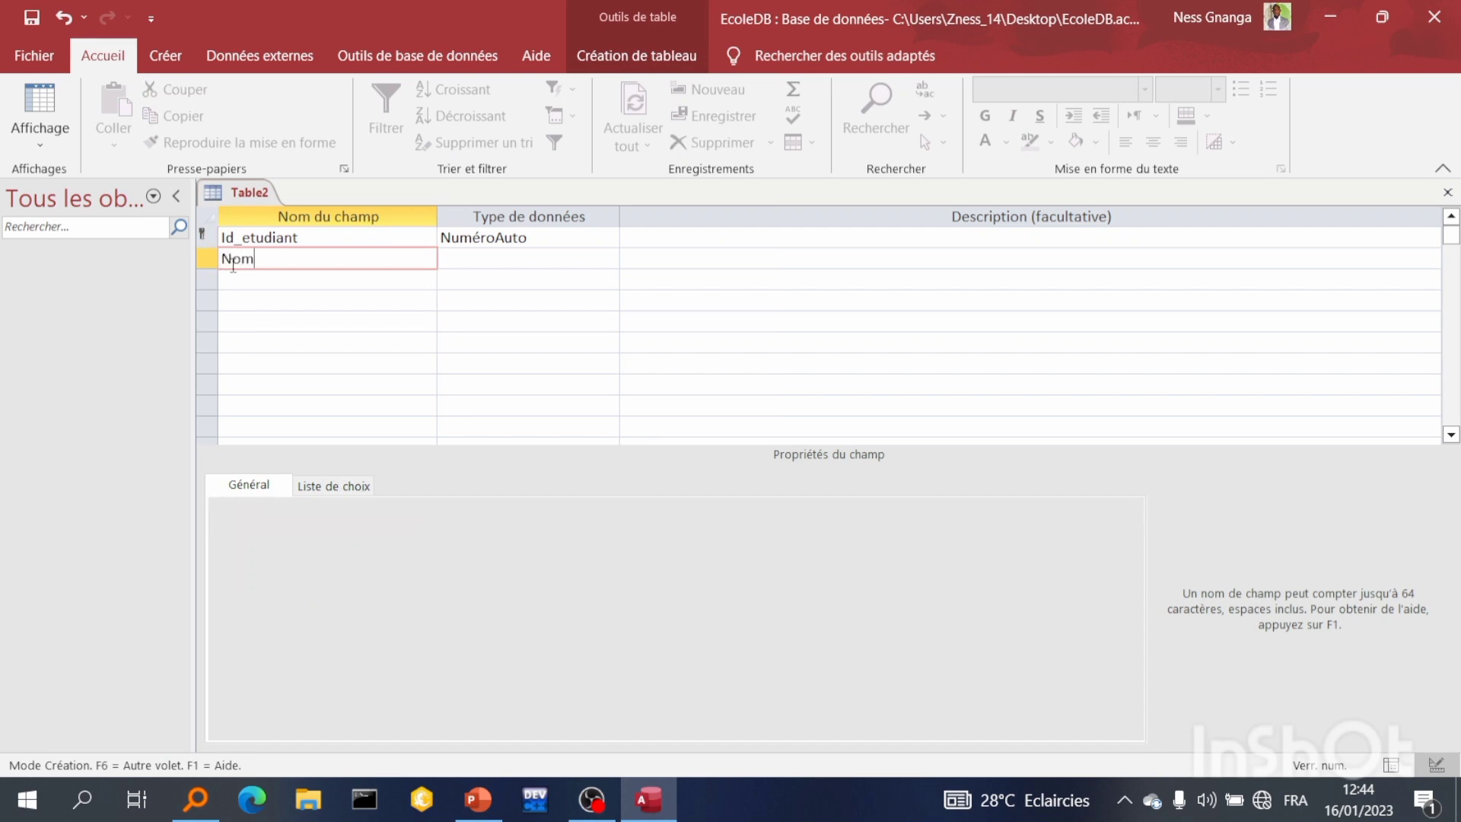
click(290, 276)
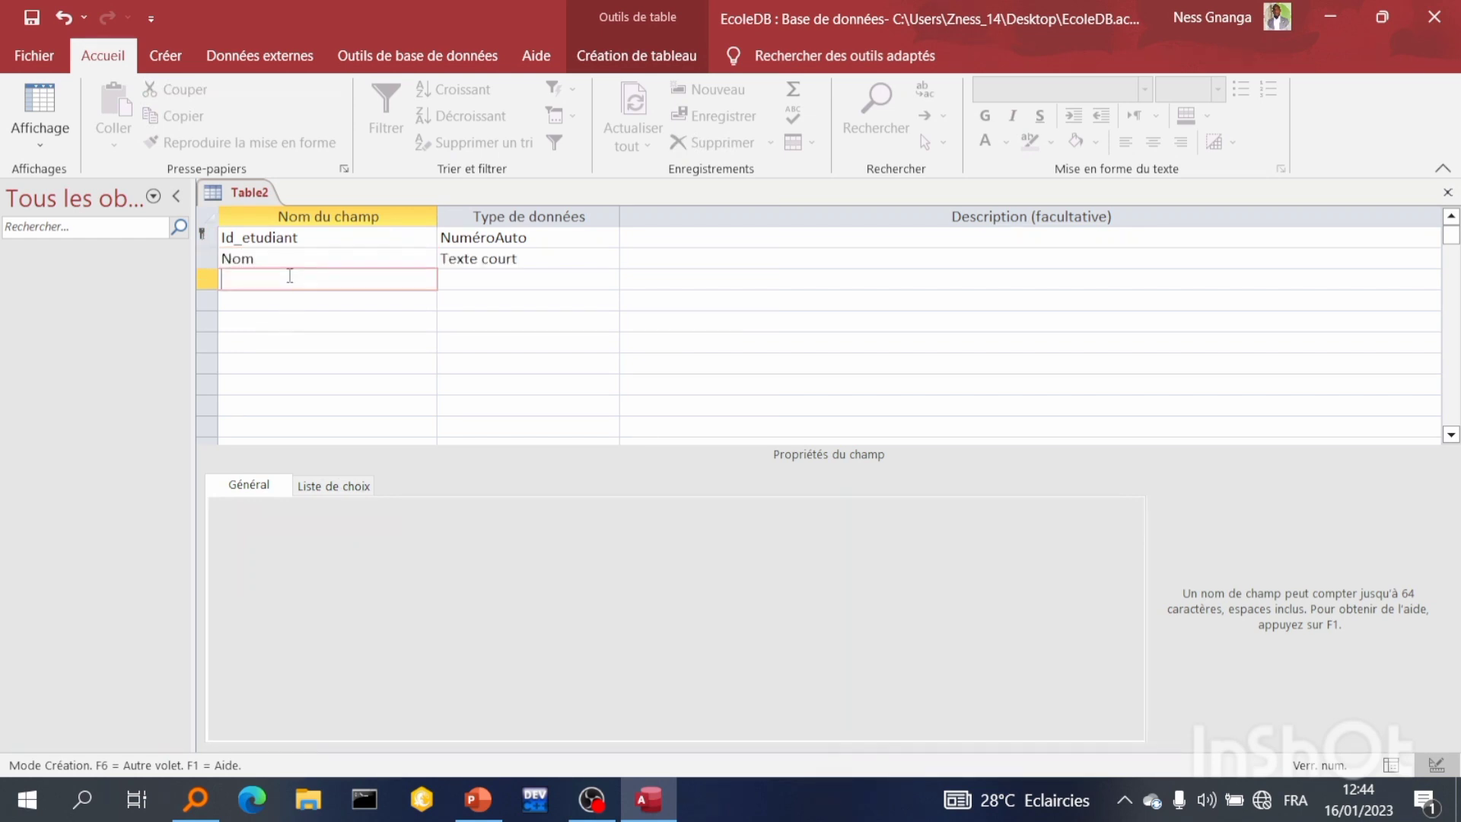
text(Prenom)
Add a field named Date de naissance
click(314, 301)
text(Date)
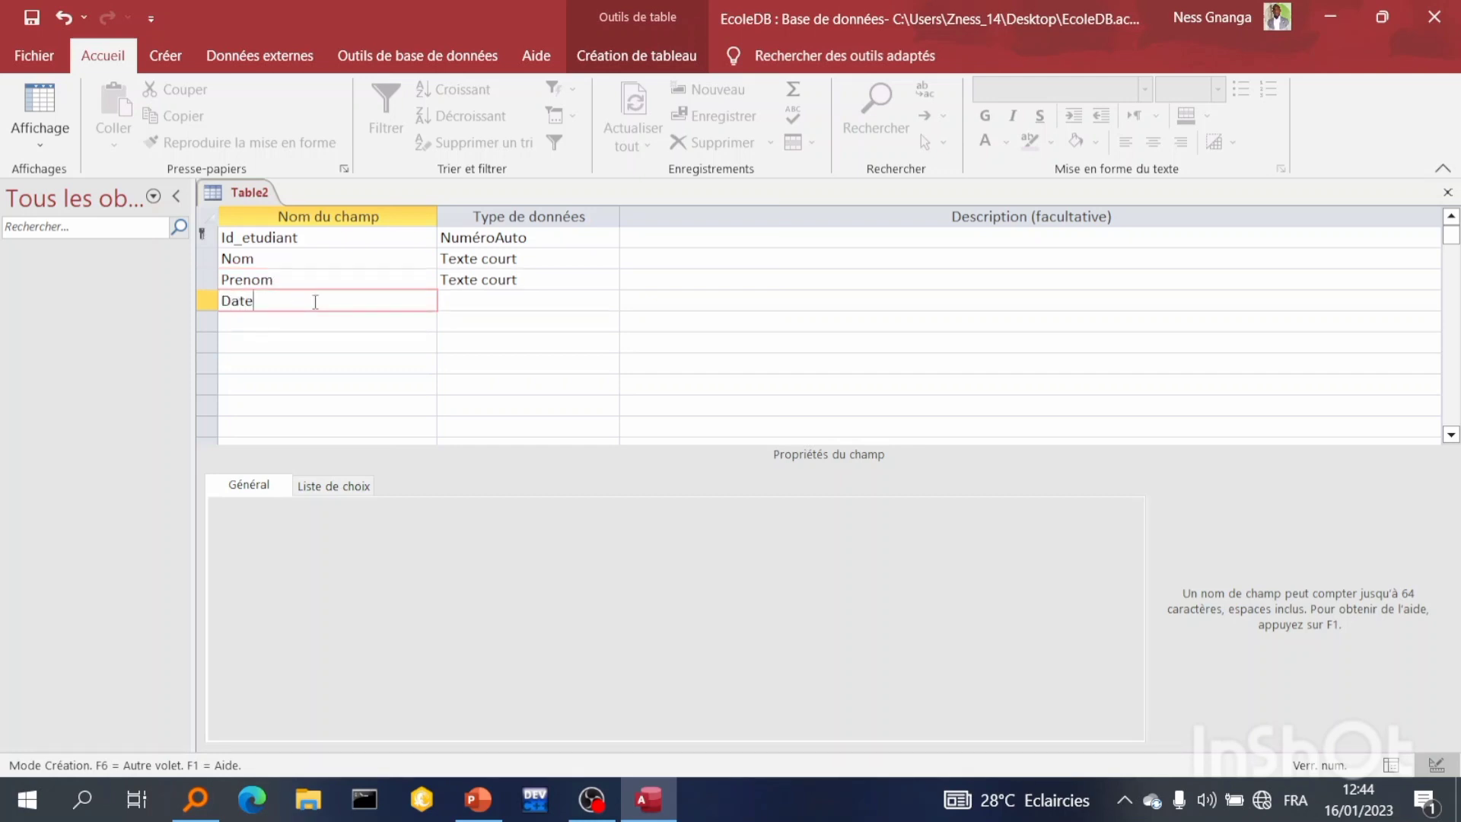
text( de naissance)
Set the Date de naissance field's data type to Date/Heure
click(554, 308)
click(601, 259)
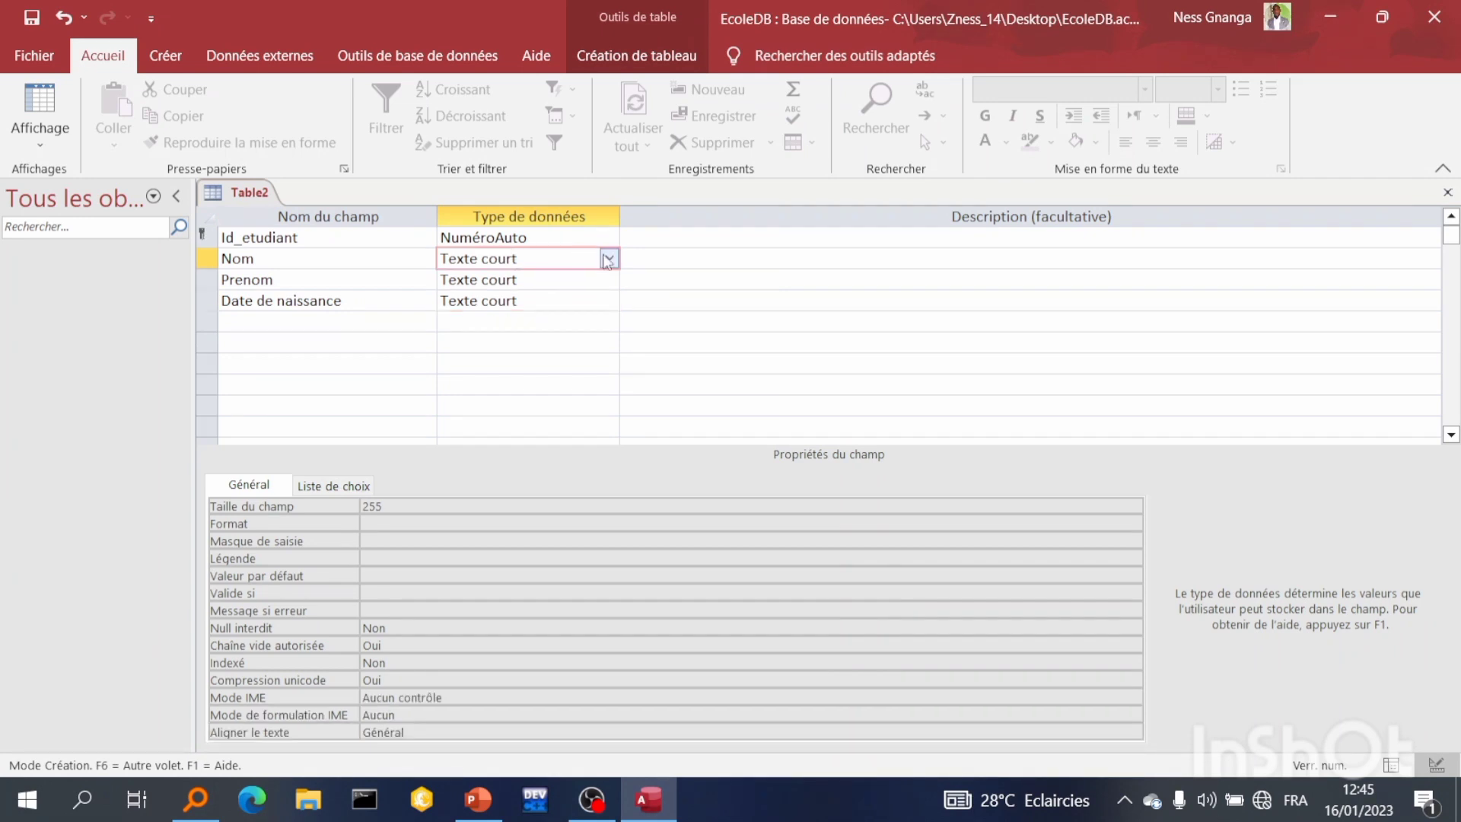
click(608, 260)
click(611, 261)
click(586, 301)
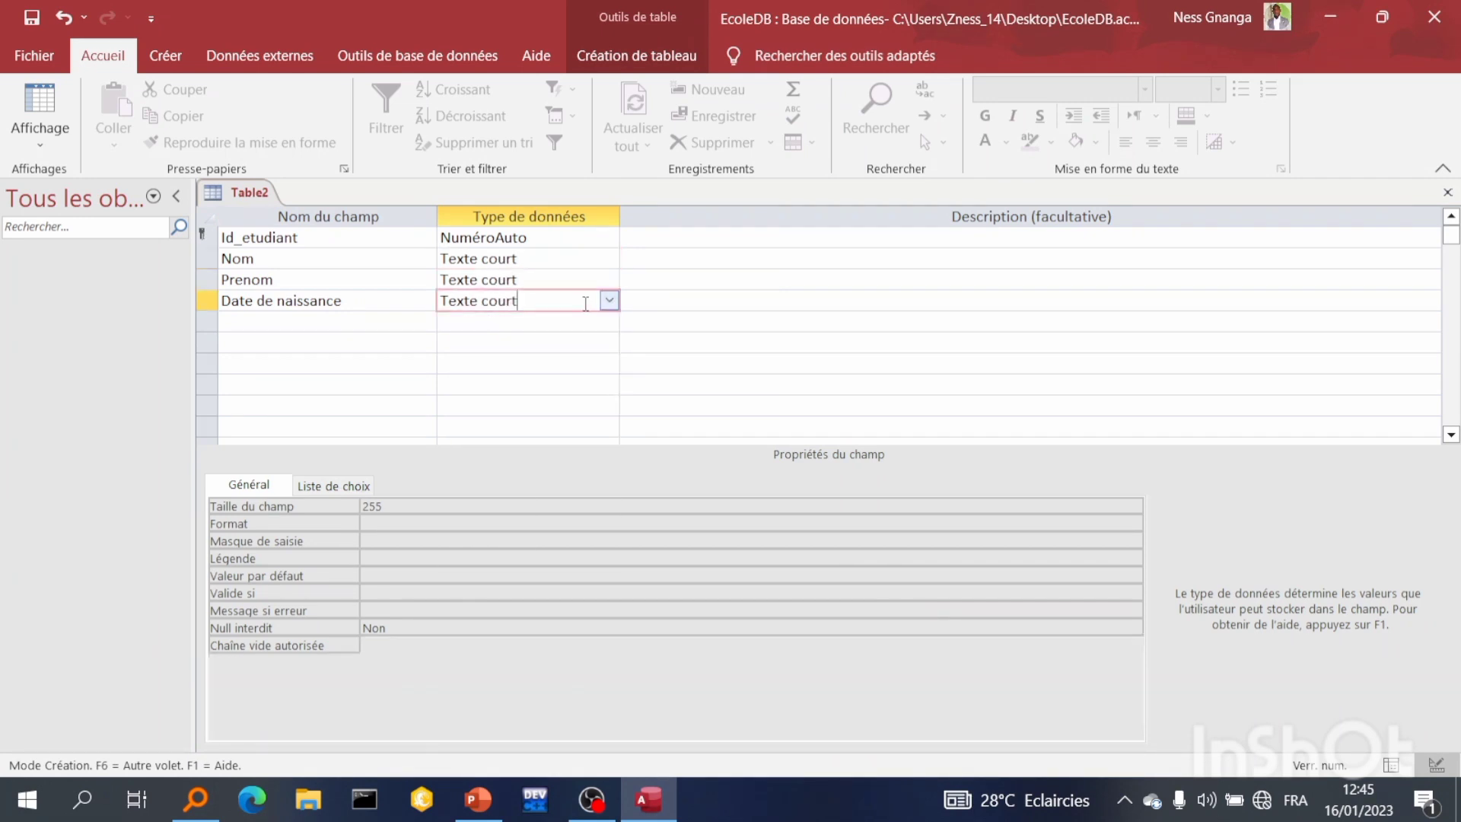
click(609, 300)
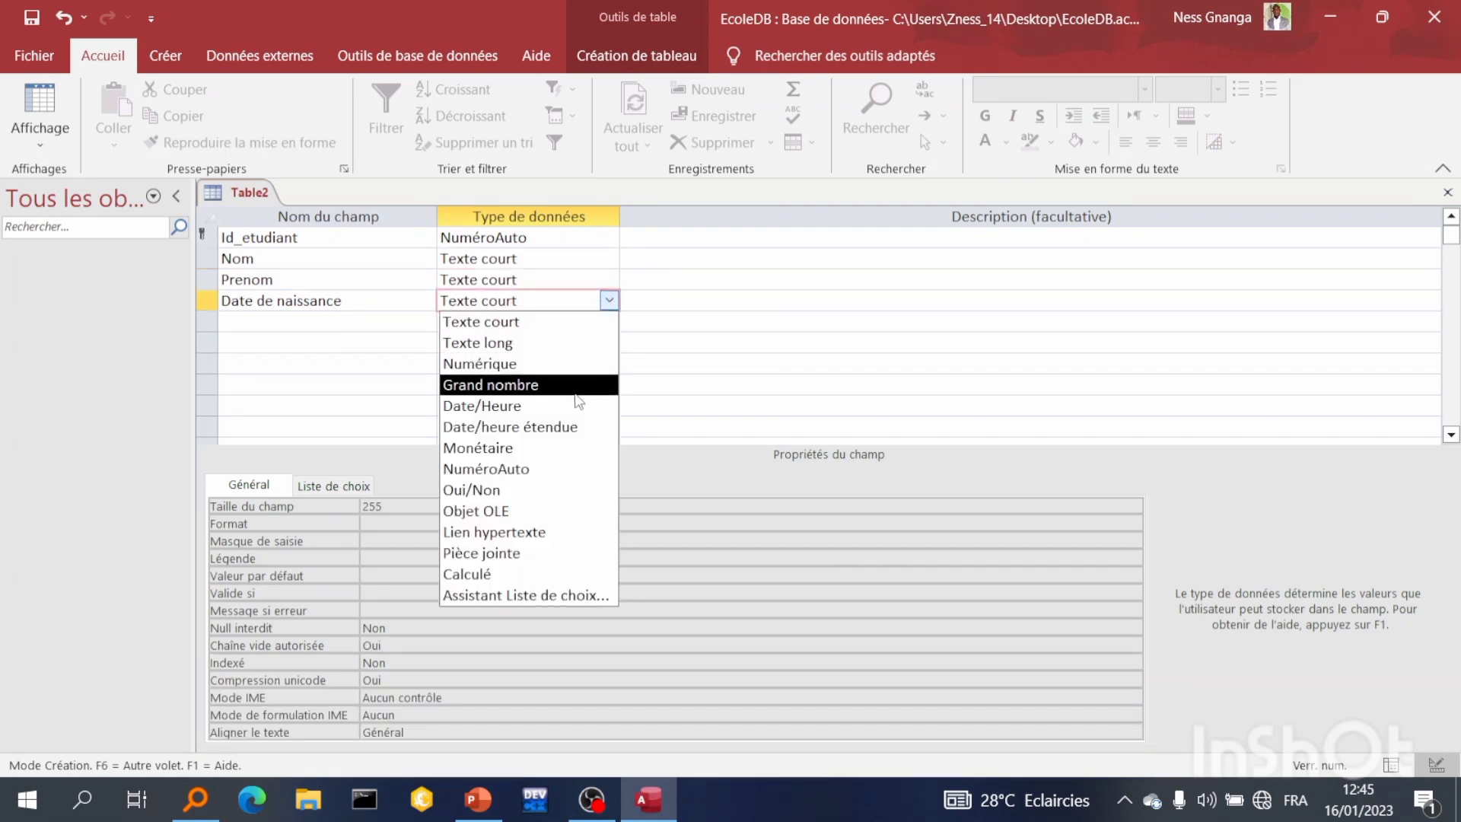
click(572, 407)
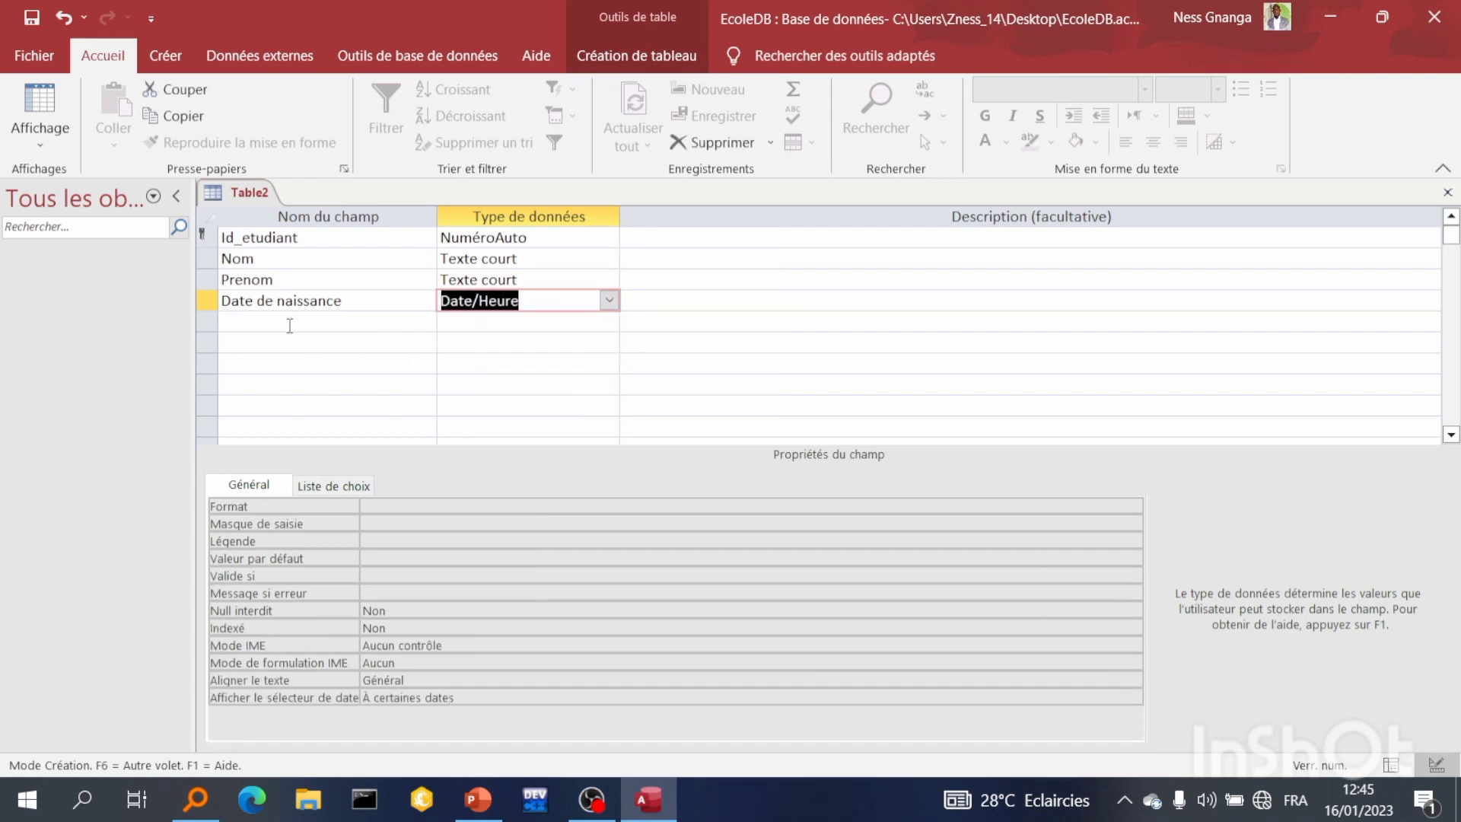
Add a field named Code postal with the Numérique data type
click(290, 321)
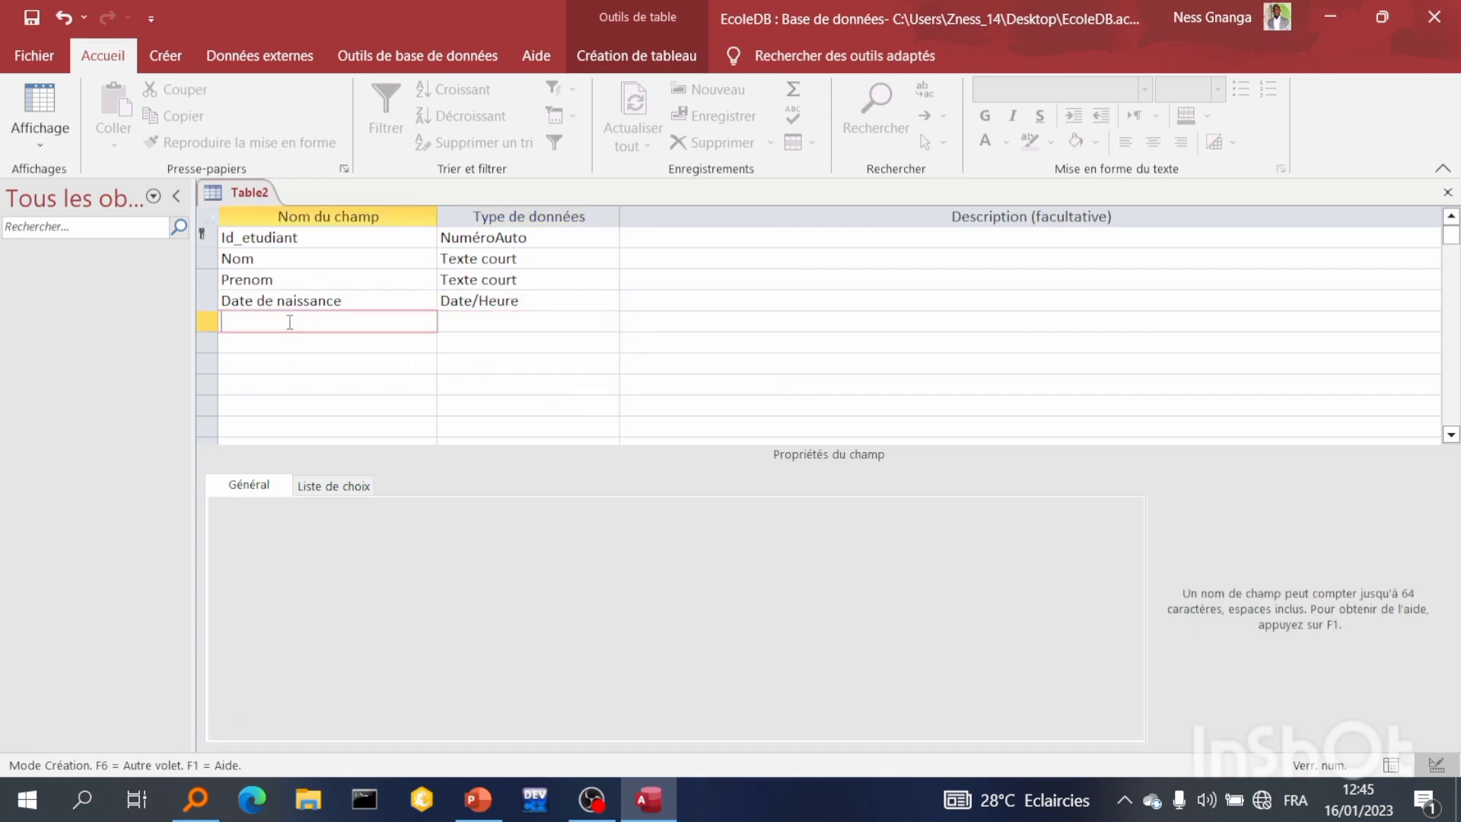
key(Caps_Lock)
text(C)
key(Caps_Lock)
text(ode postal)
key(Tab)
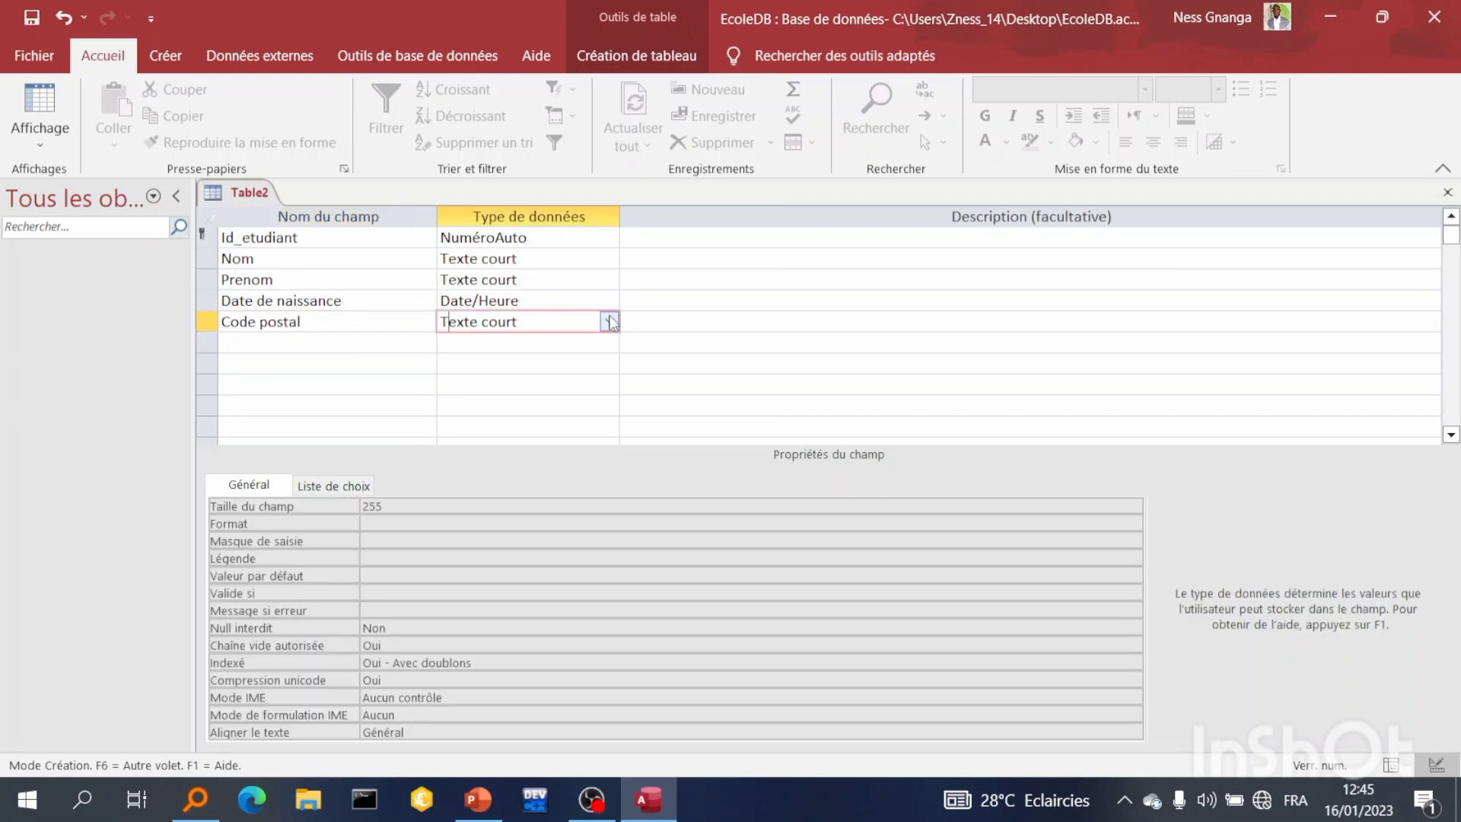
click(609, 320)
click(584, 382)
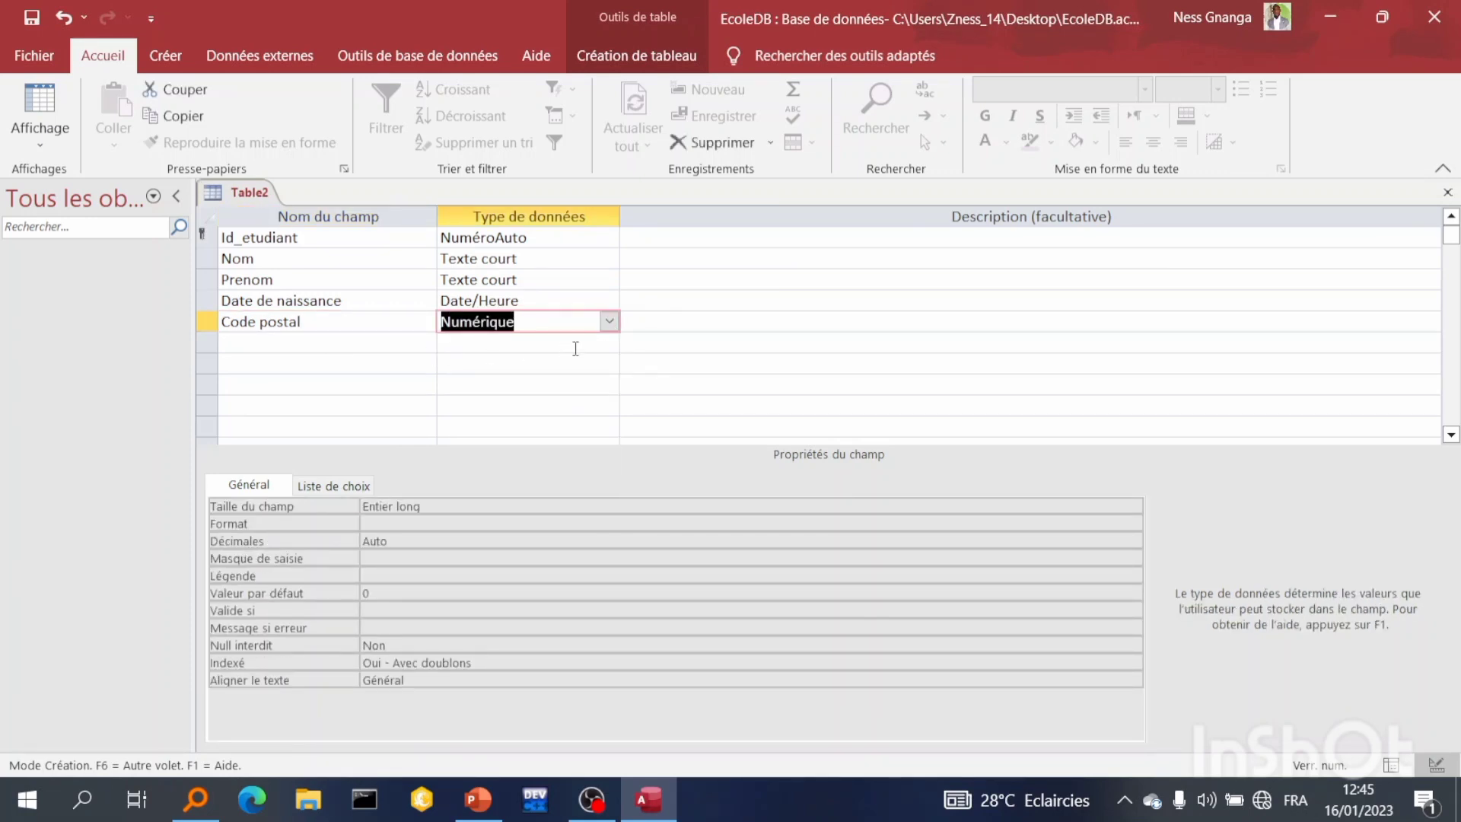
Save the table under the name T_etudiant
key(ctrl+s)
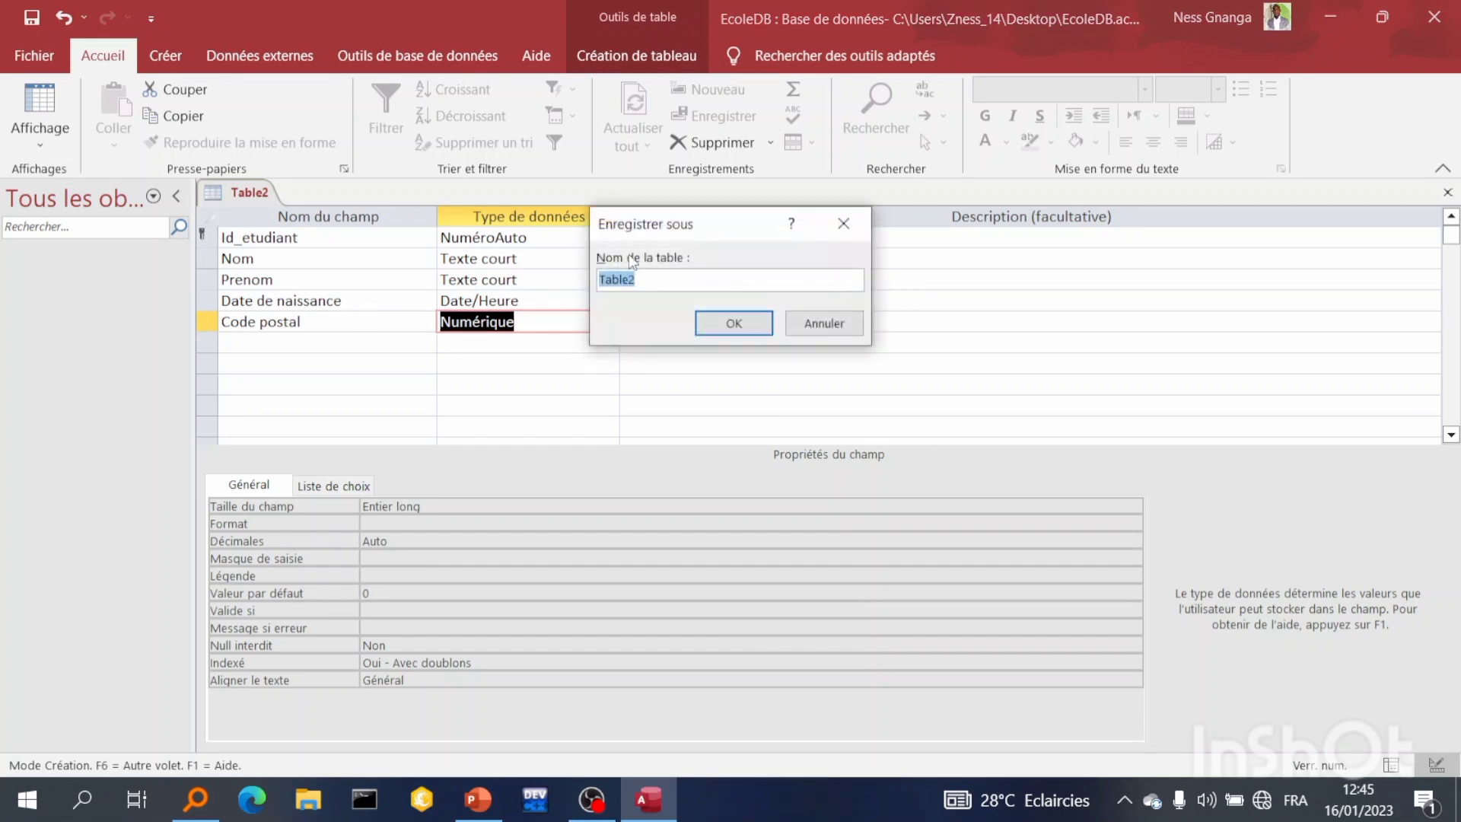
click(653, 282)
key(BackSpace)
key(BackSpace)
key(BackSpace)
key(BackSpace)
text(_etudaiant)
click(708, 318)
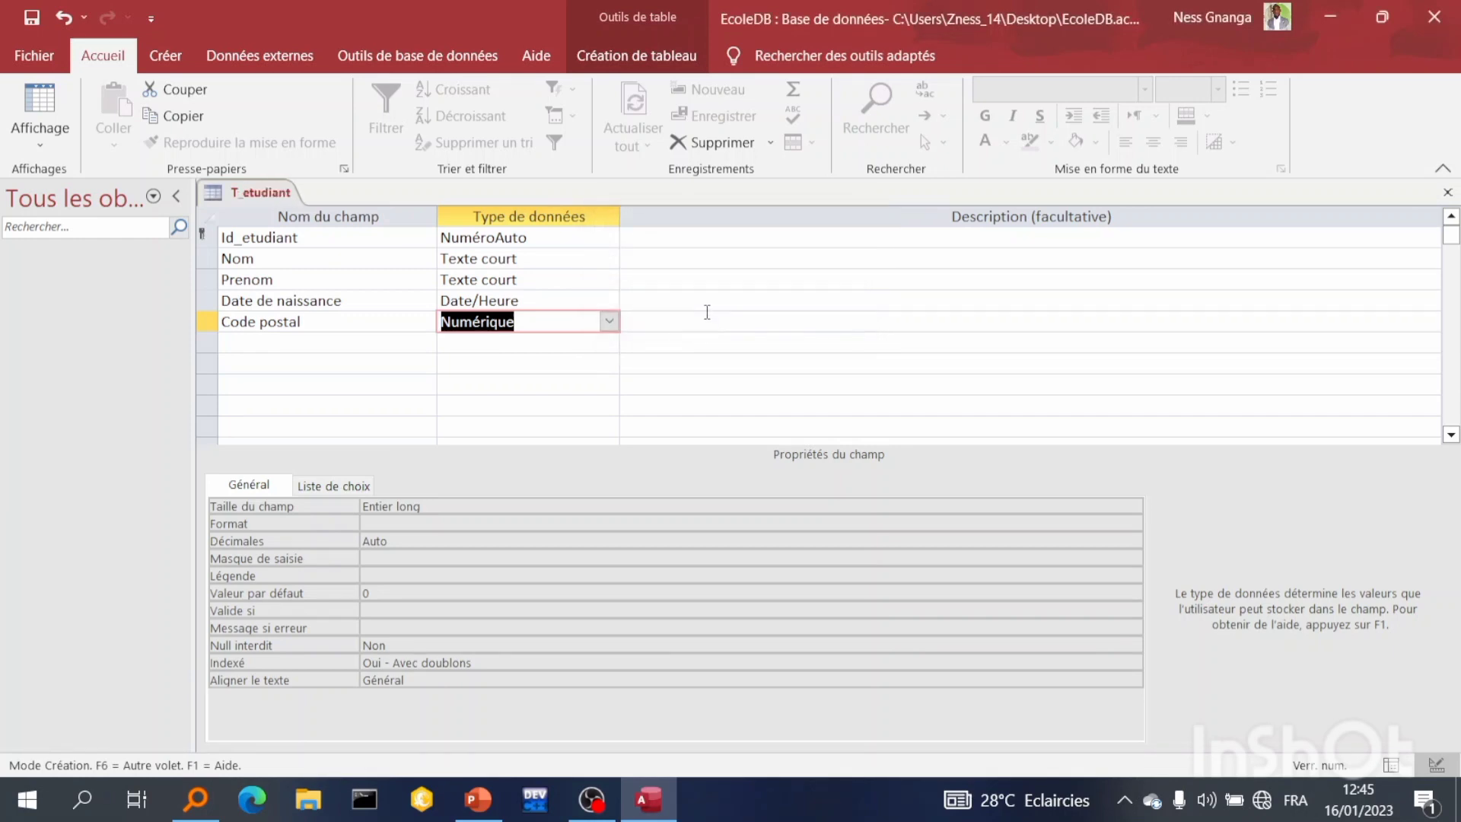
Switch to Datasheet view and enter the first student's last name and first name
click(34, 137)
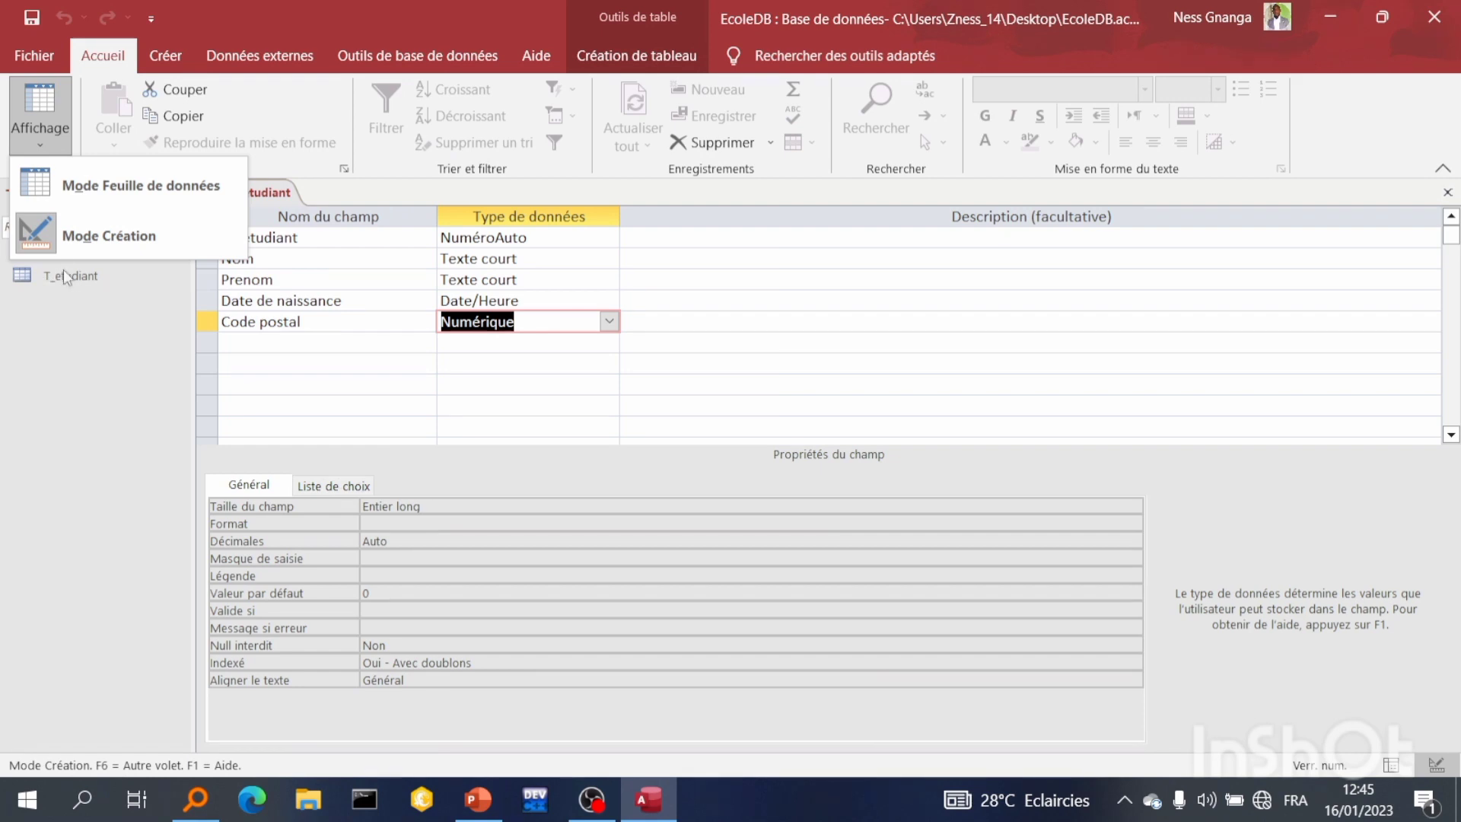
click(52, 180)
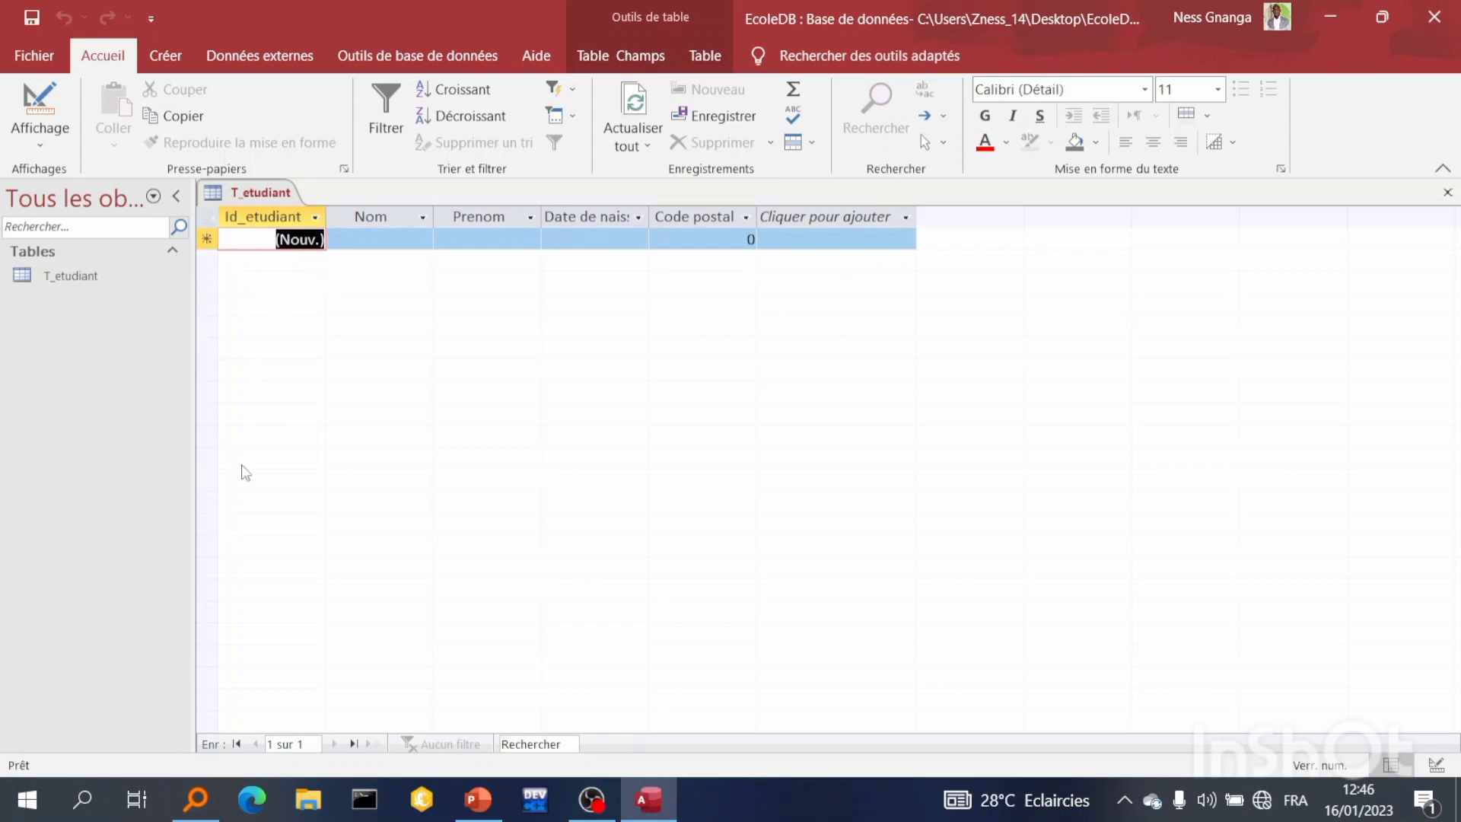
click(384, 240)
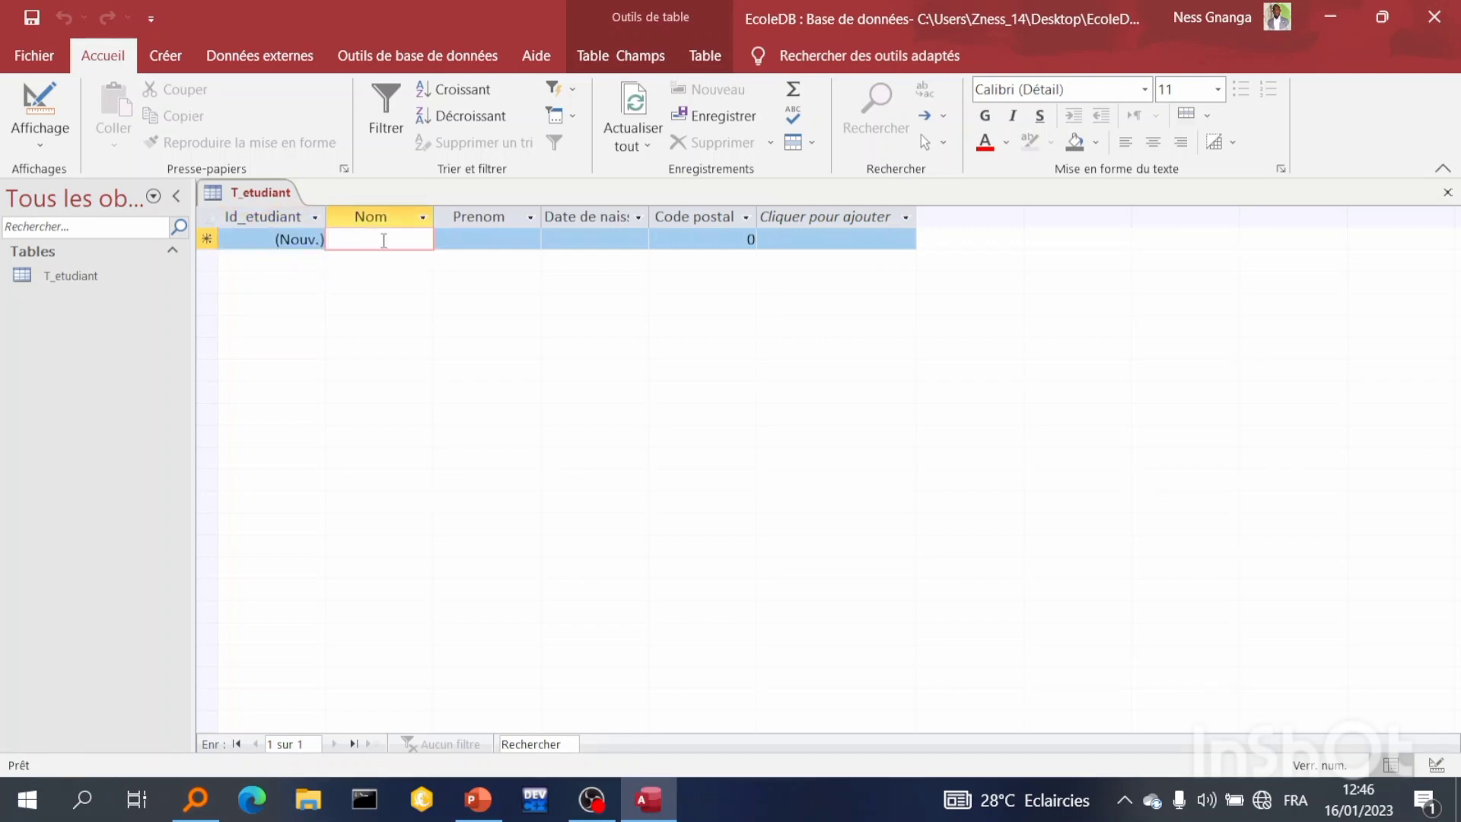
text(JAMES)
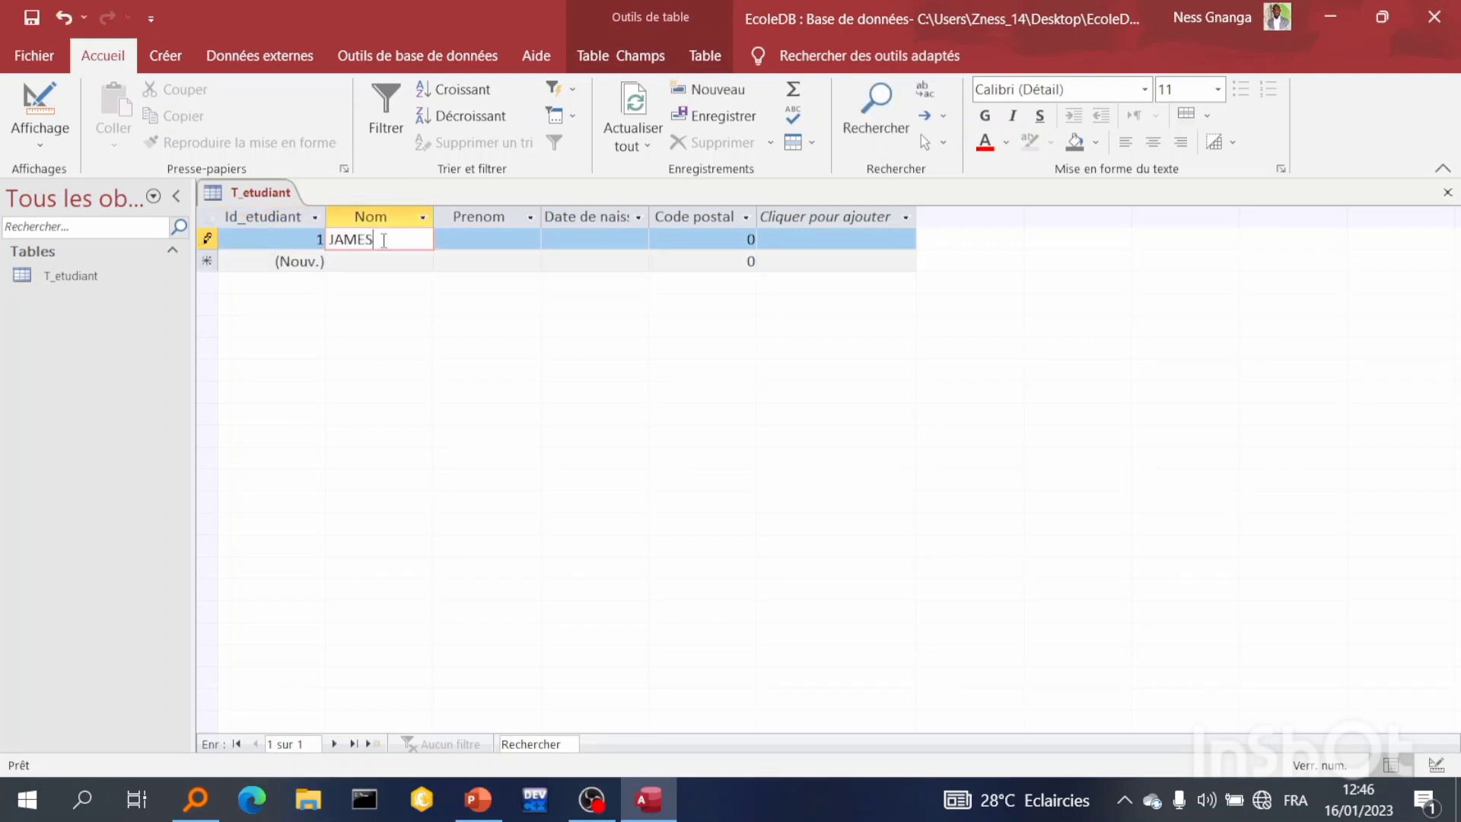
key(Tab)
text(John)
key(Tab)
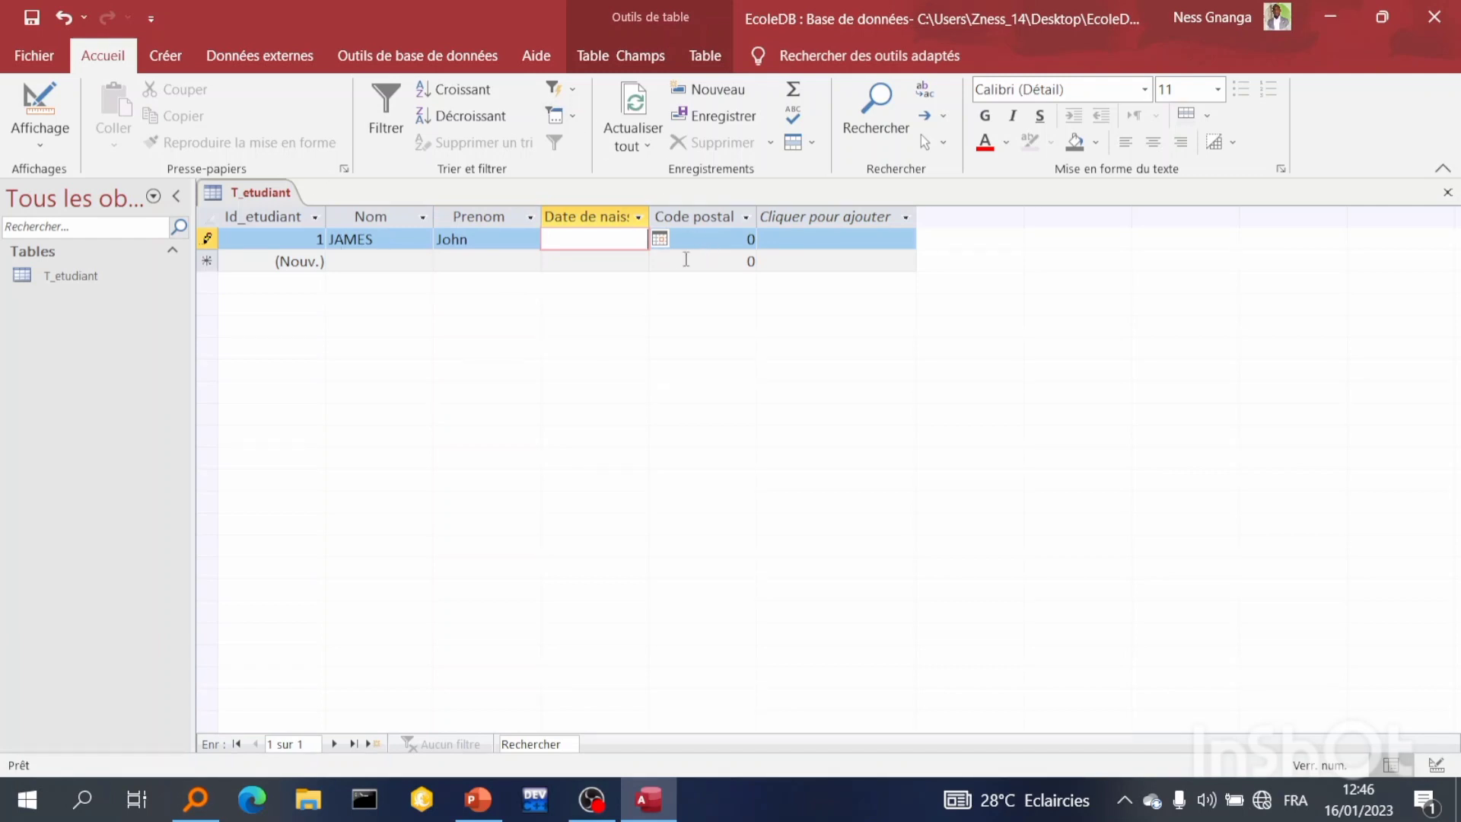
Enter the first student's date of birth and postal code
click(665, 241)
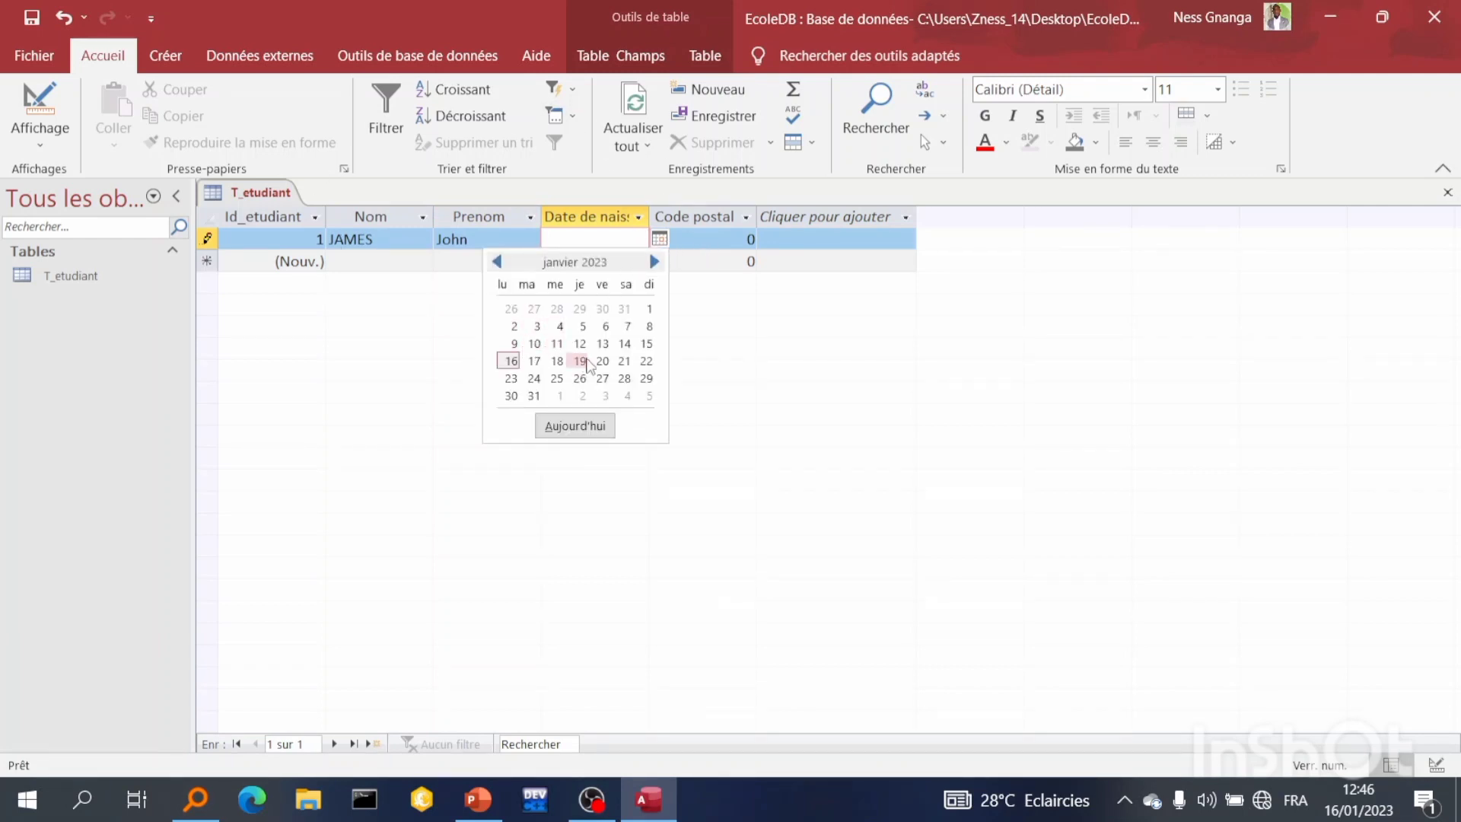
click(661, 239)
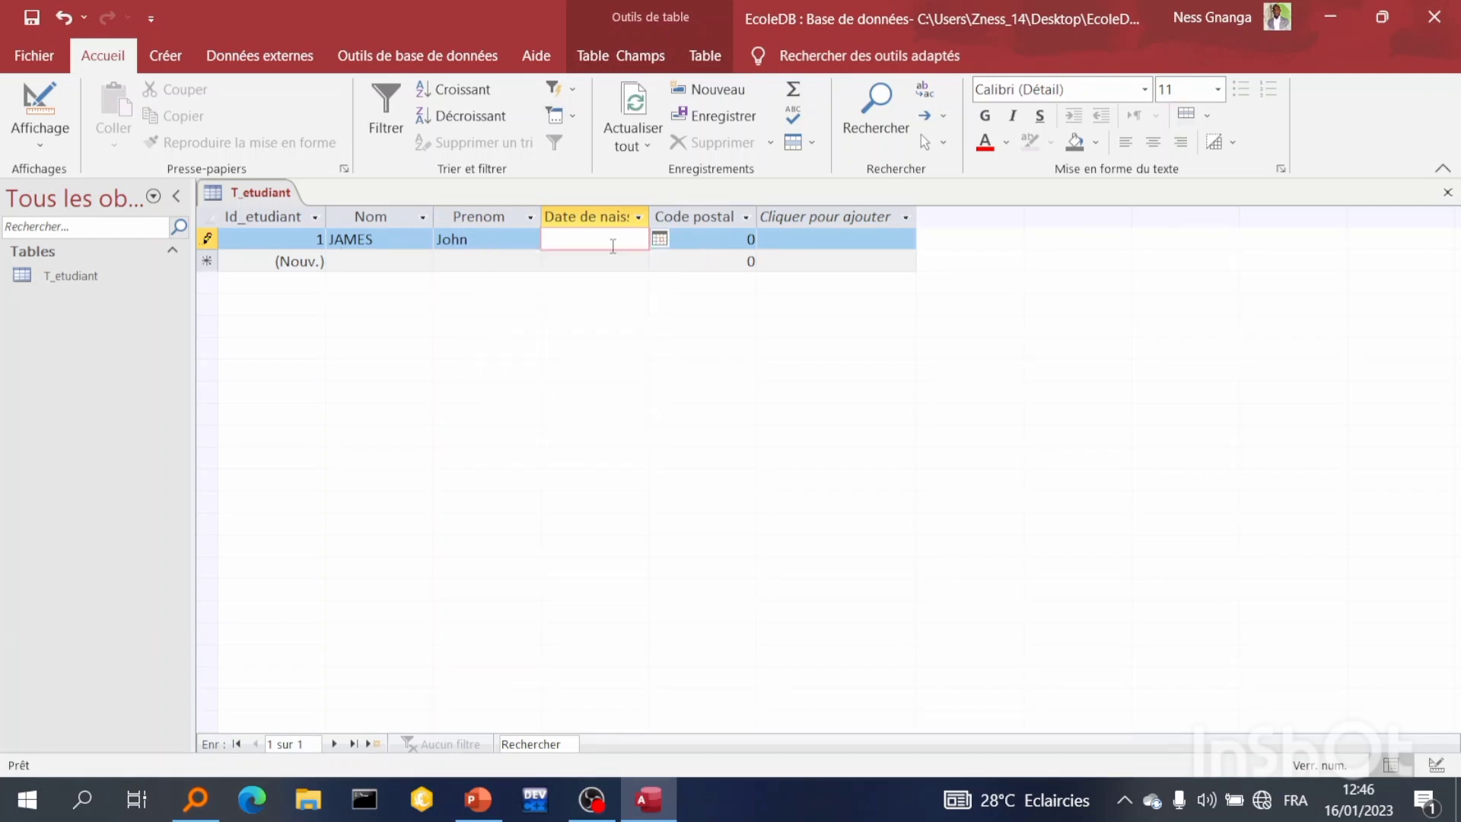
text(12/10/2000)
click(694, 239)
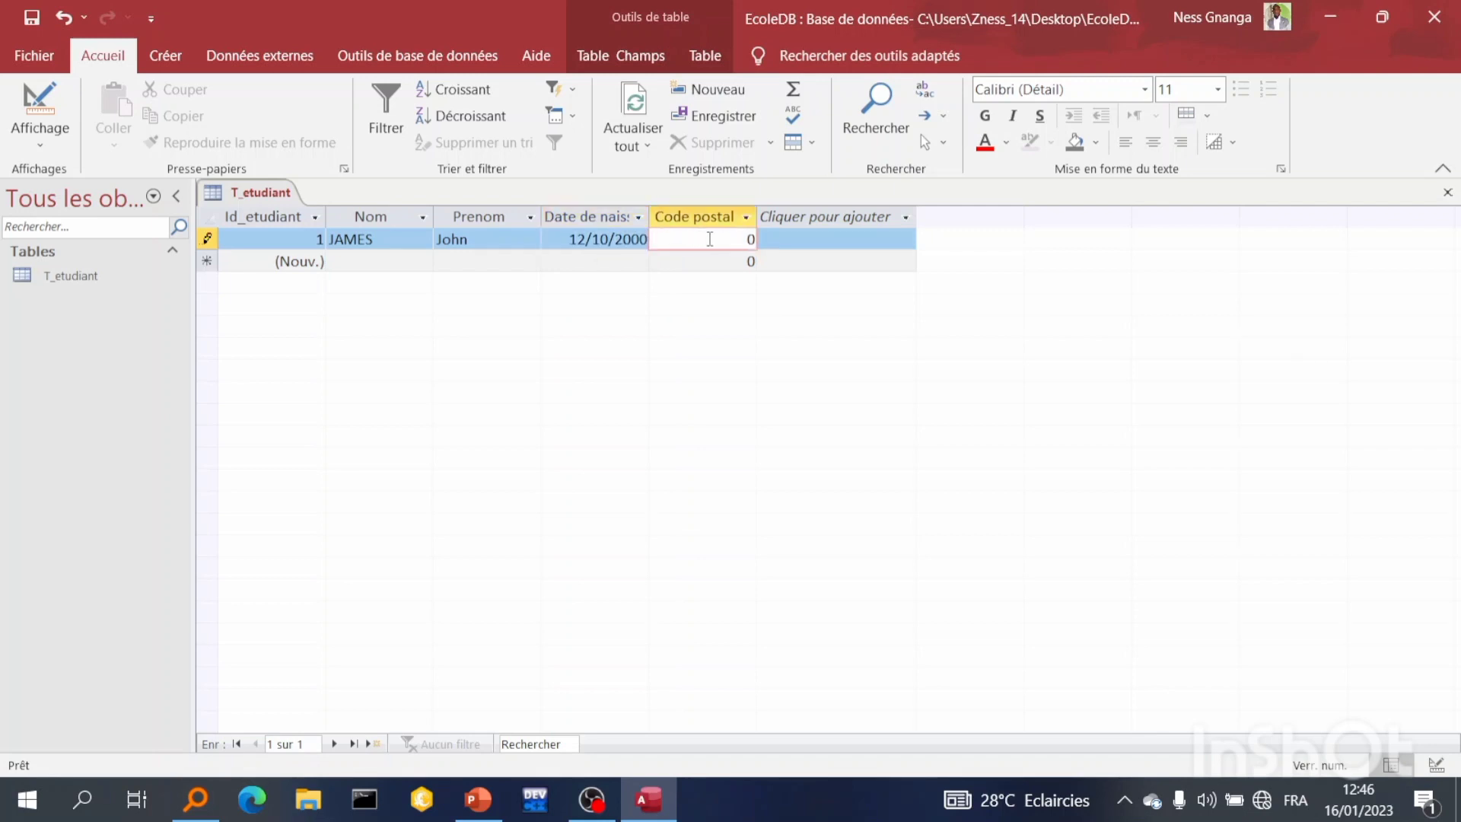
text(5999)
Enter a second student's last name and first name in the next record, correcting typos
click(371, 260)
text(PArth)
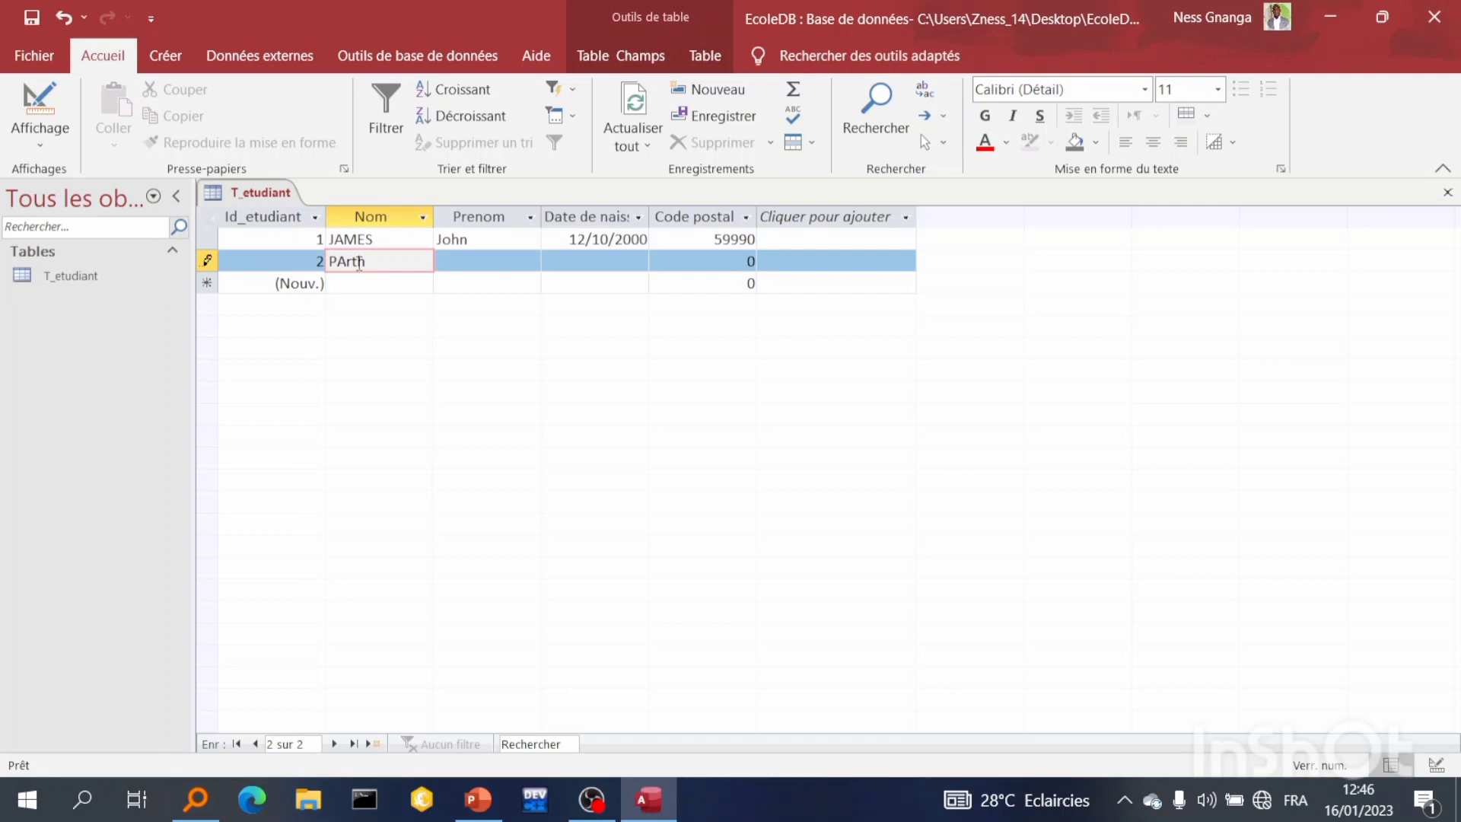
key(Left)
key(Left)
key(Left)
key(BackSpace)
text(a)
click(447, 266)
text(Risa)
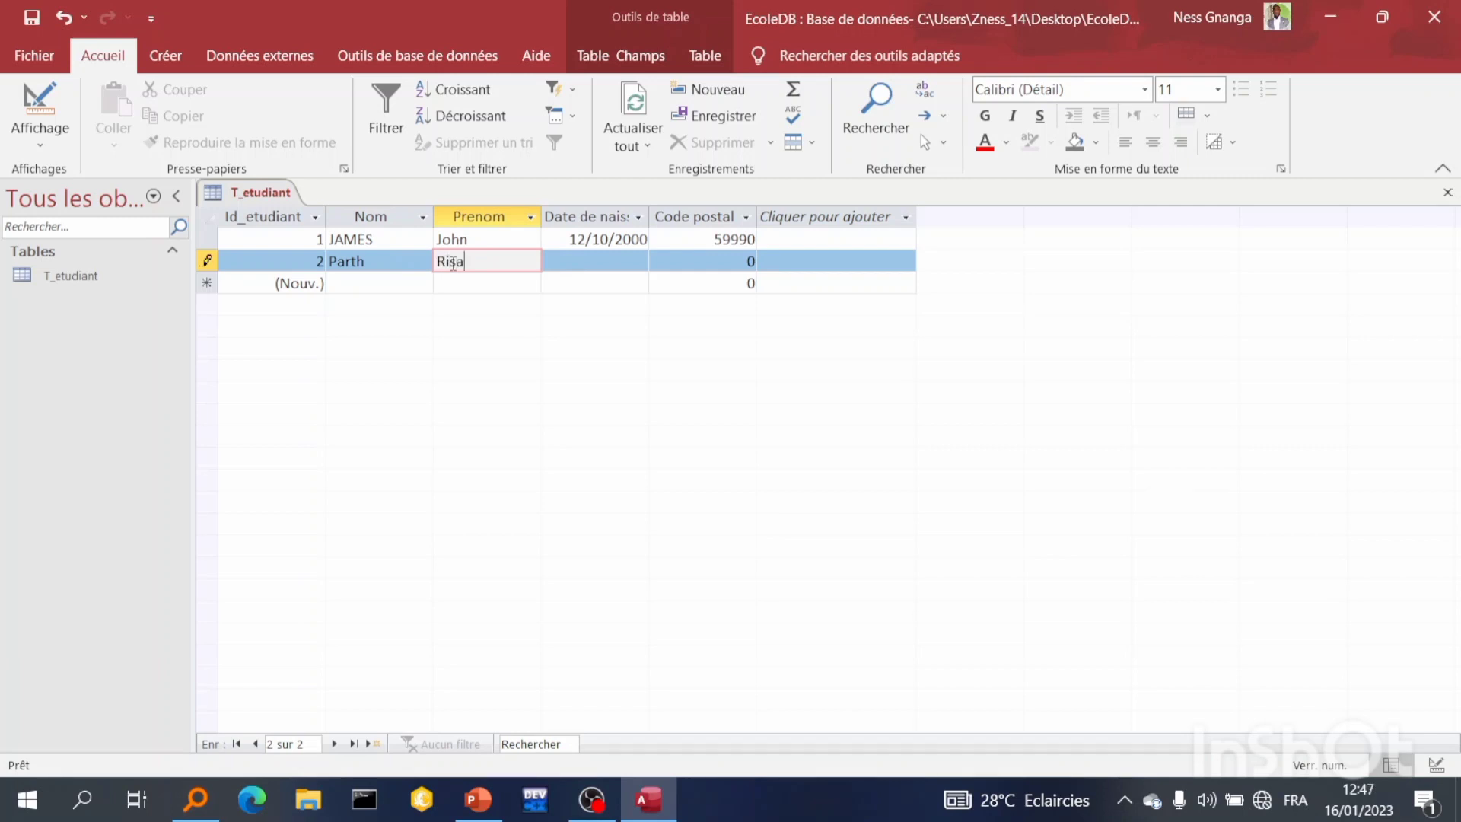
key(BackSpace)
key(BackSpace)
key(BackSpace)
text(osa)
Enter the second student's date of birth and postal code
click(582, 258)
text(14)
text(.)
key(BackSpace)
text(/)
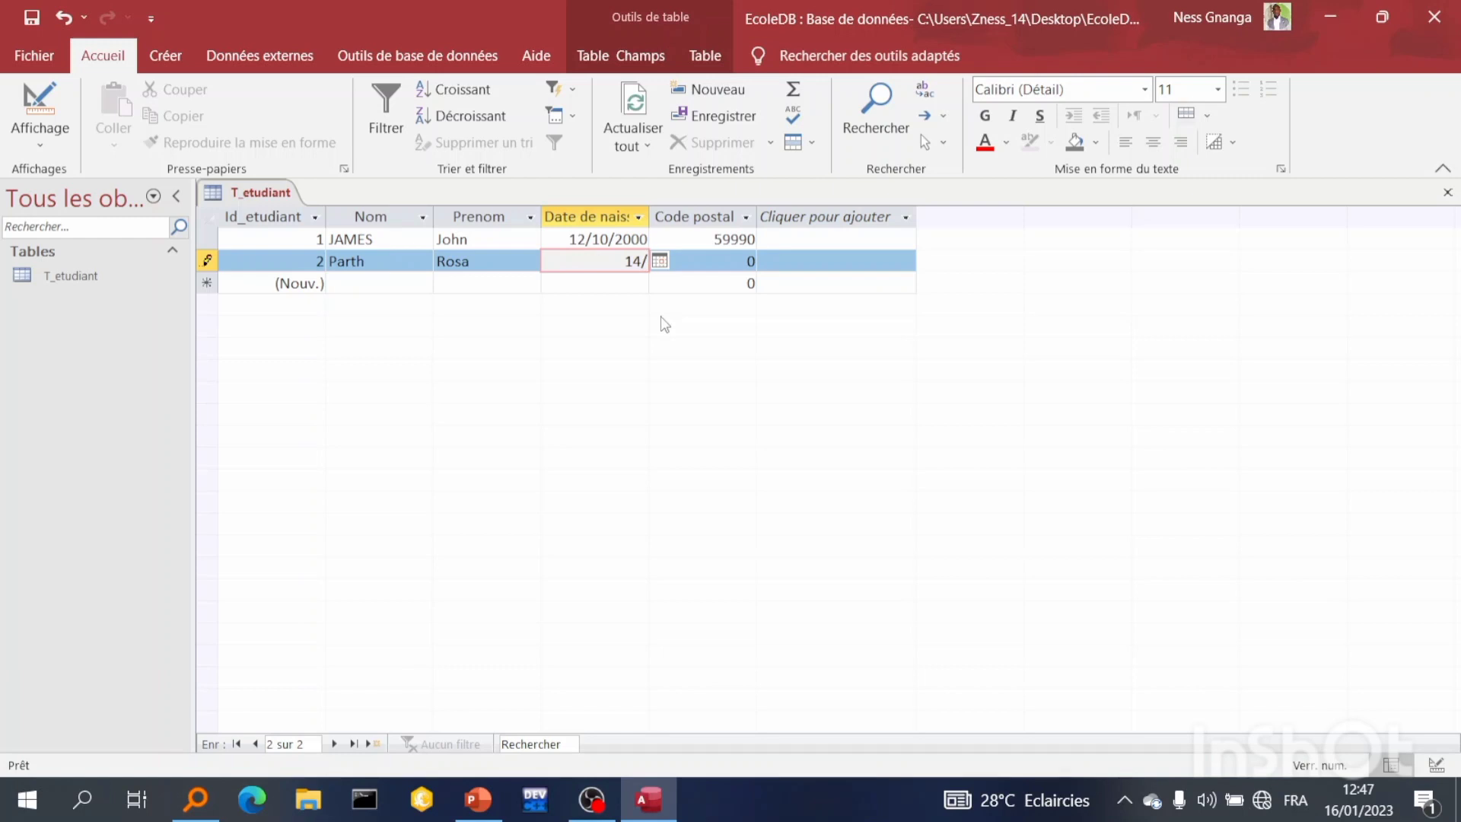
text(6)
text(/)
text(1)
text(00)
text(4)
click(707, 263)
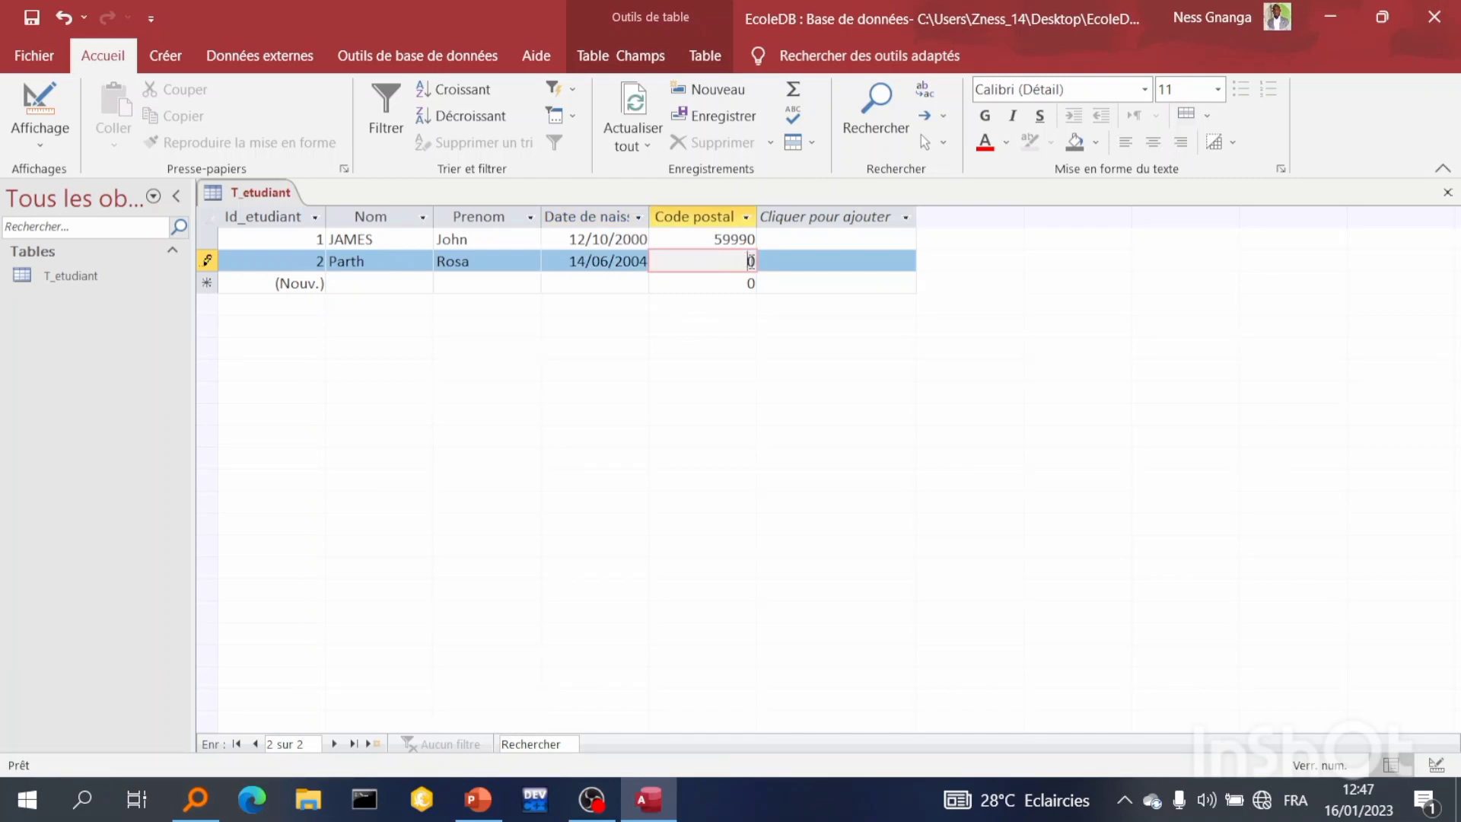
text(45678)
Select all records and set the datasheet font to Arial Rounded MT Bold, size 12
key(ctrl+a)
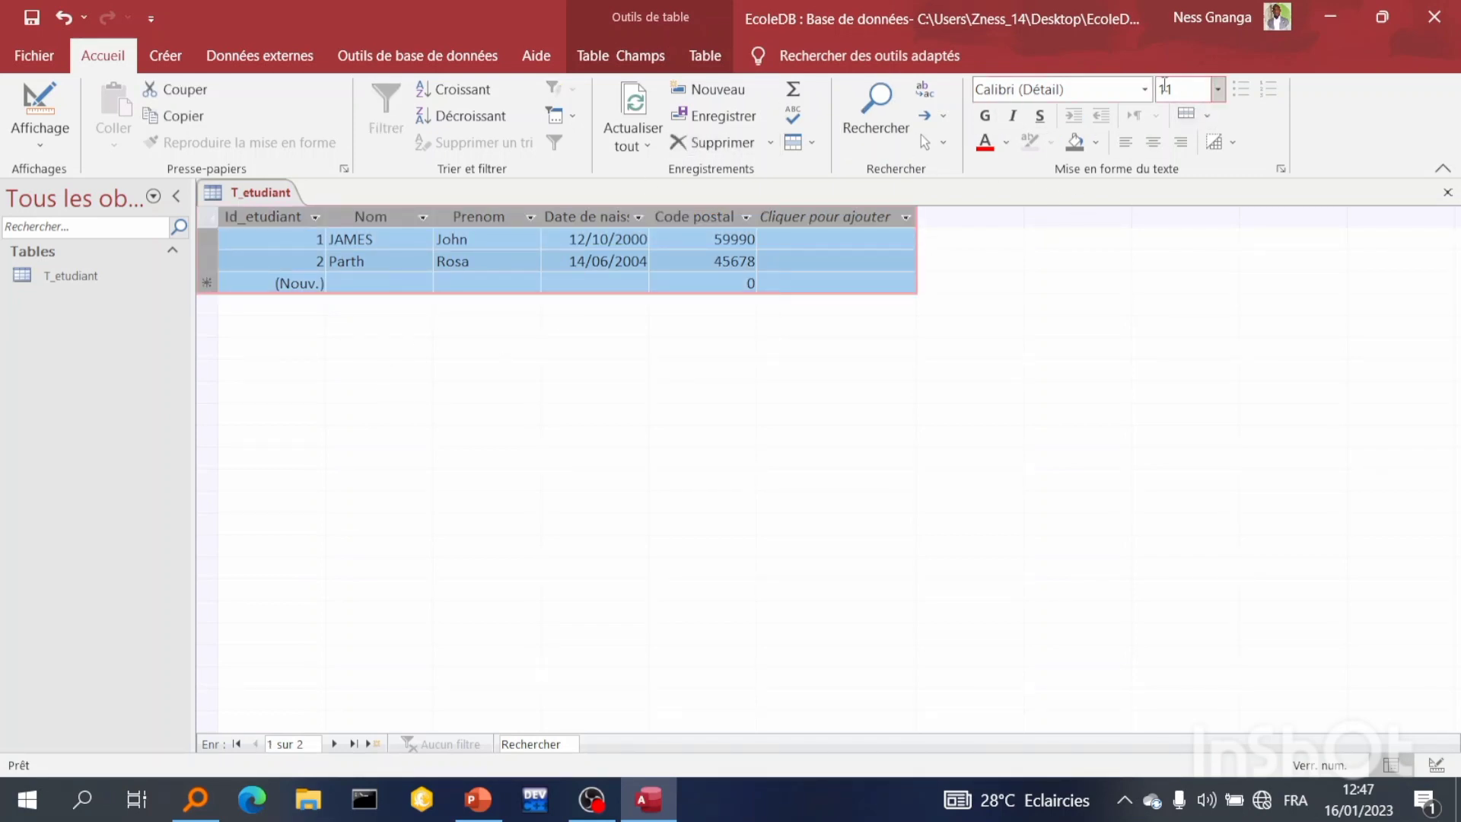
click(1218, 89)
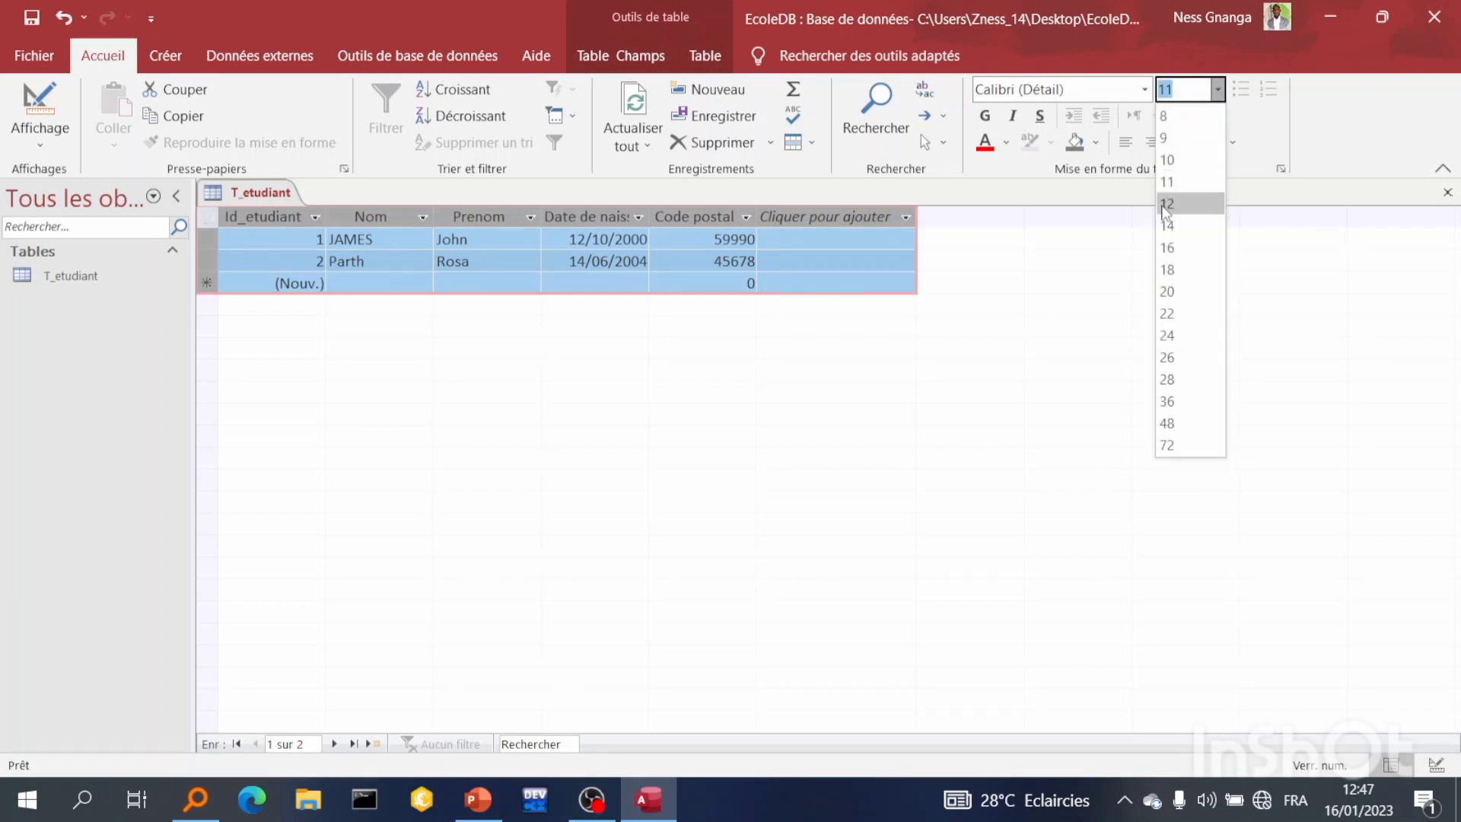
click(1168, 202)
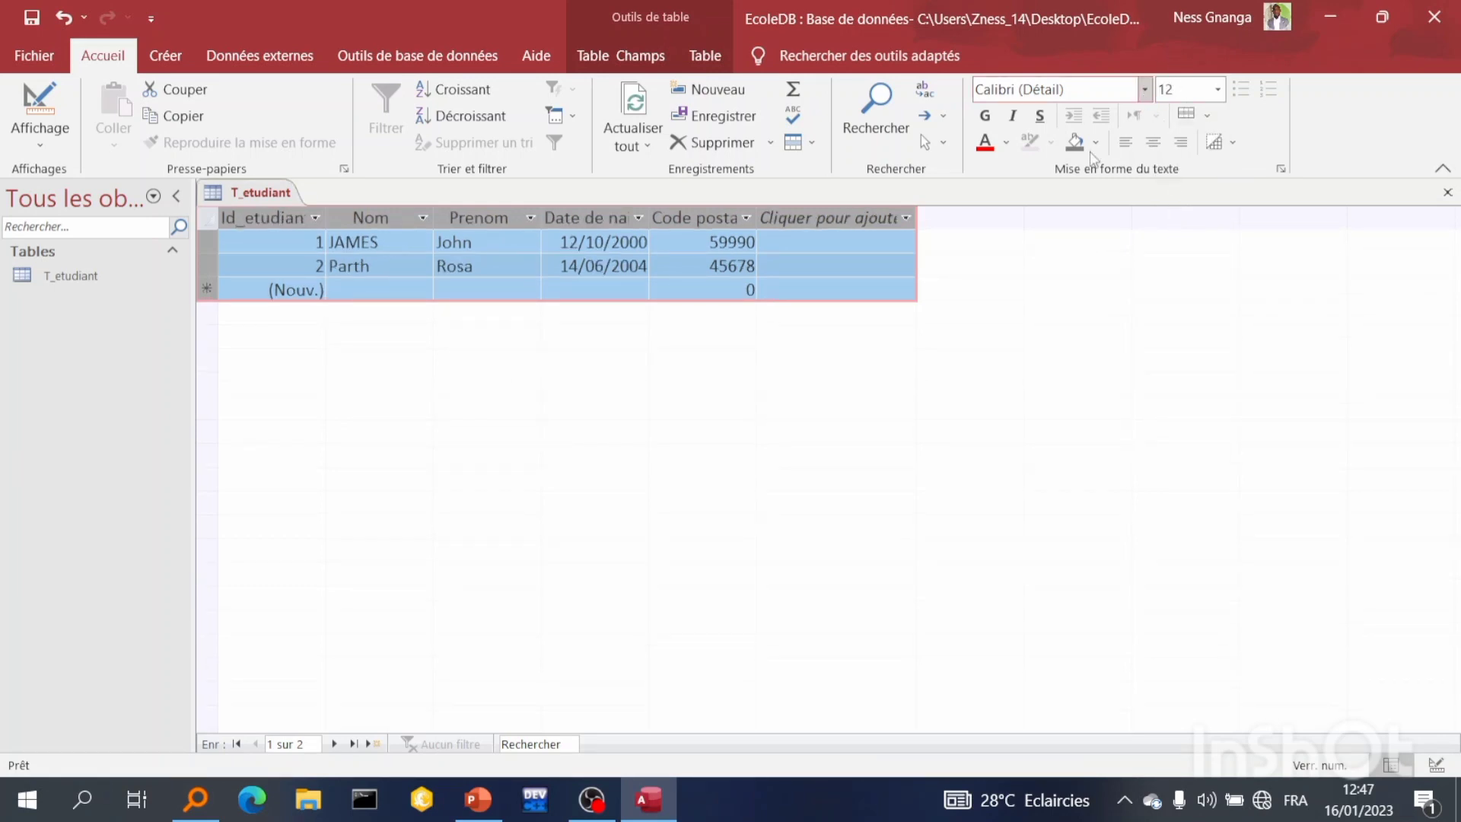
click(1144, 90)
click(1051, 302)
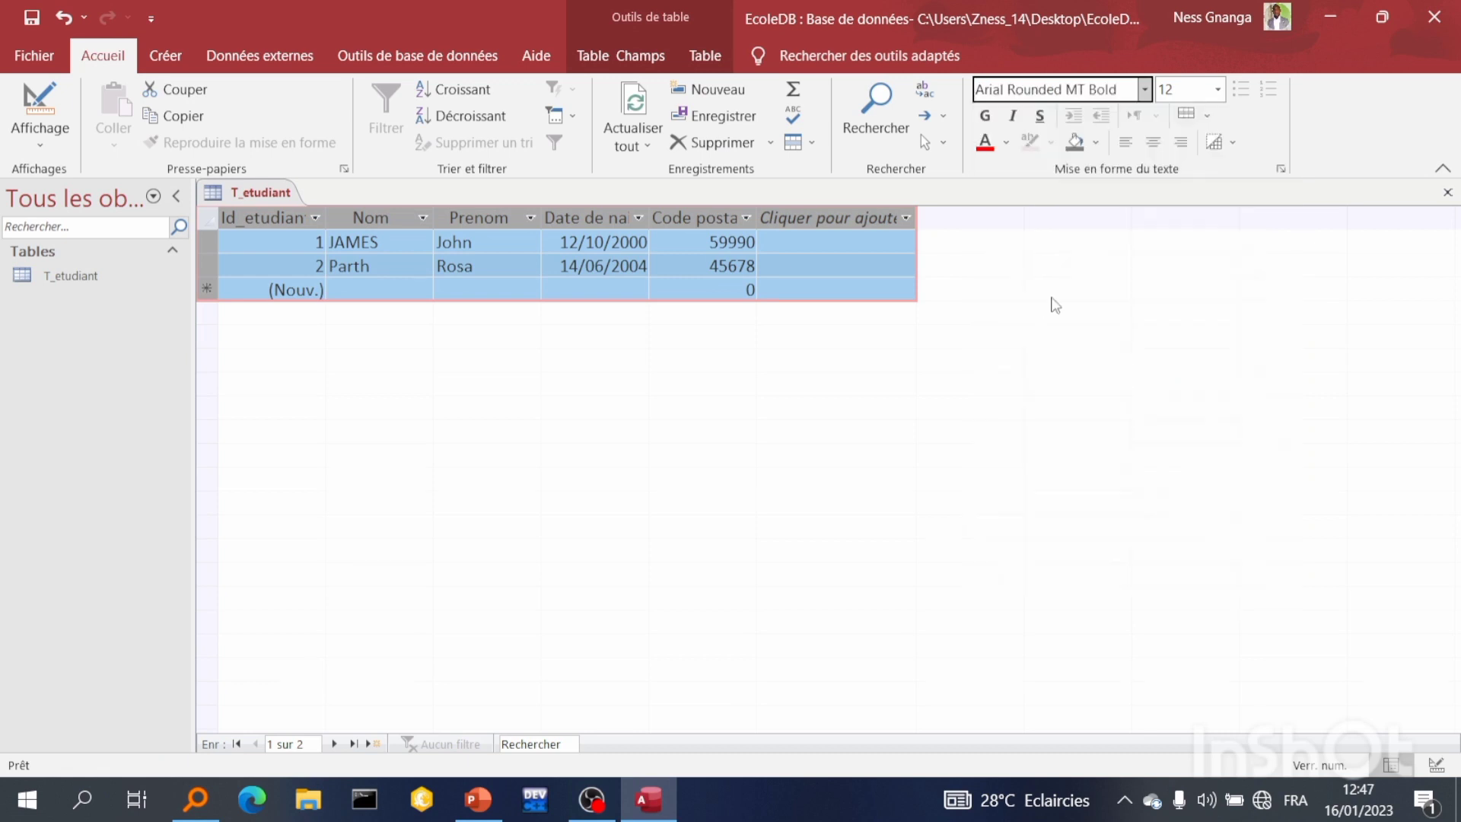
Set the font colour of all datasheet text to black
click(1006, 142)
click(1055, 237)
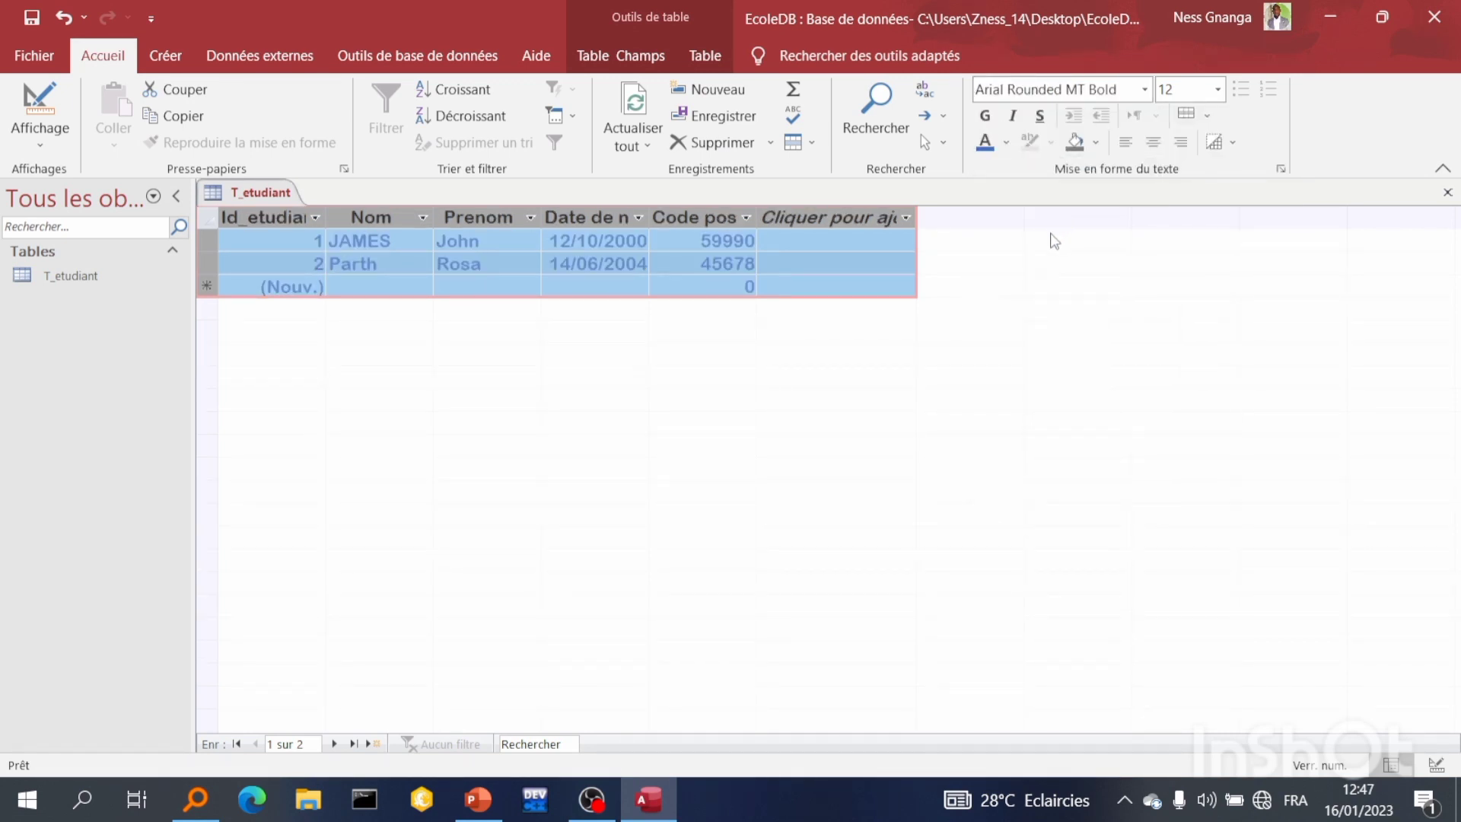
click(1005, 142)
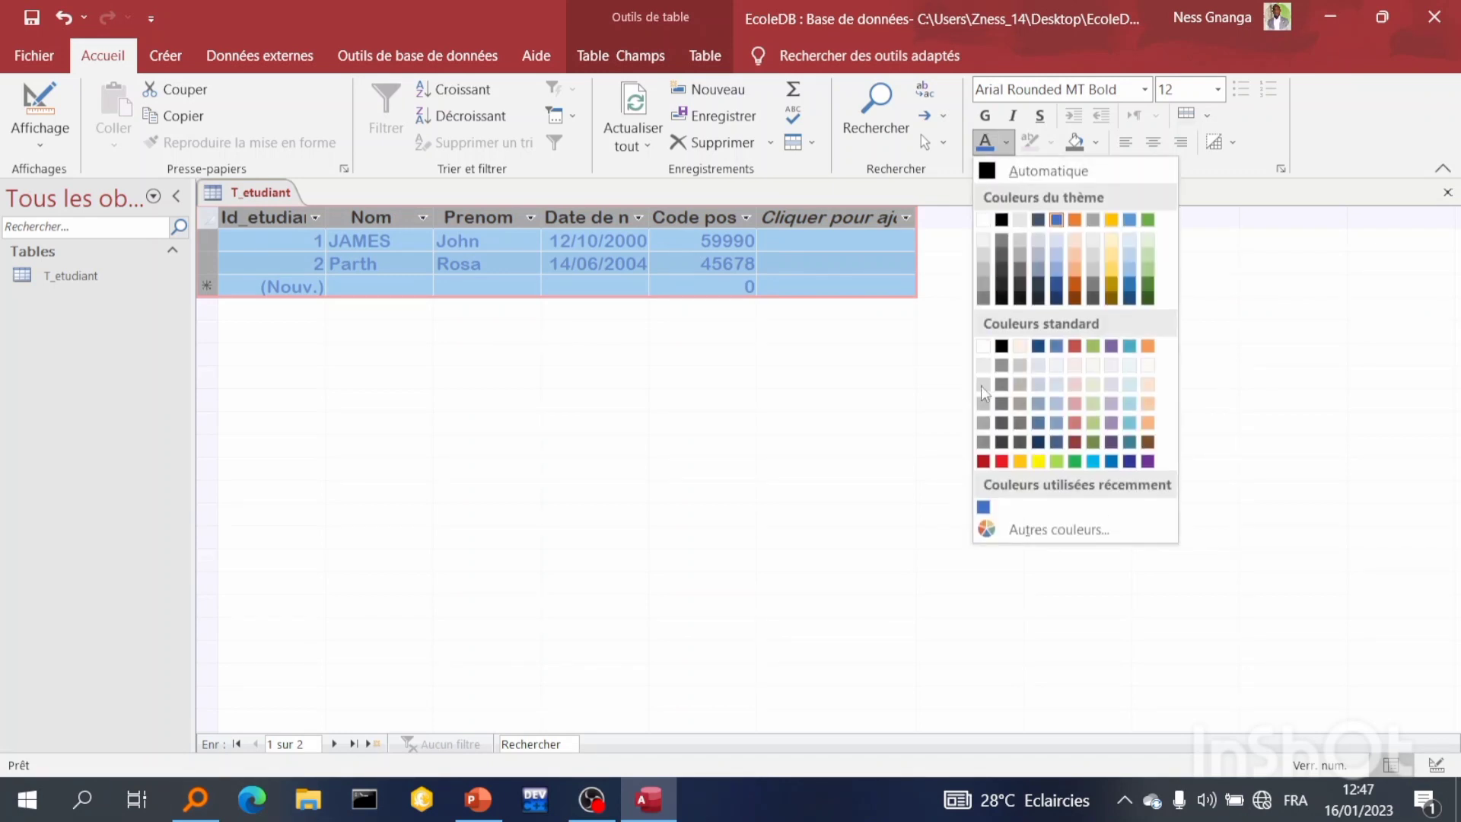
click(1010, 350)
Fill the datasheet background with grey and center-align the text in all cells
click(1097, 144)
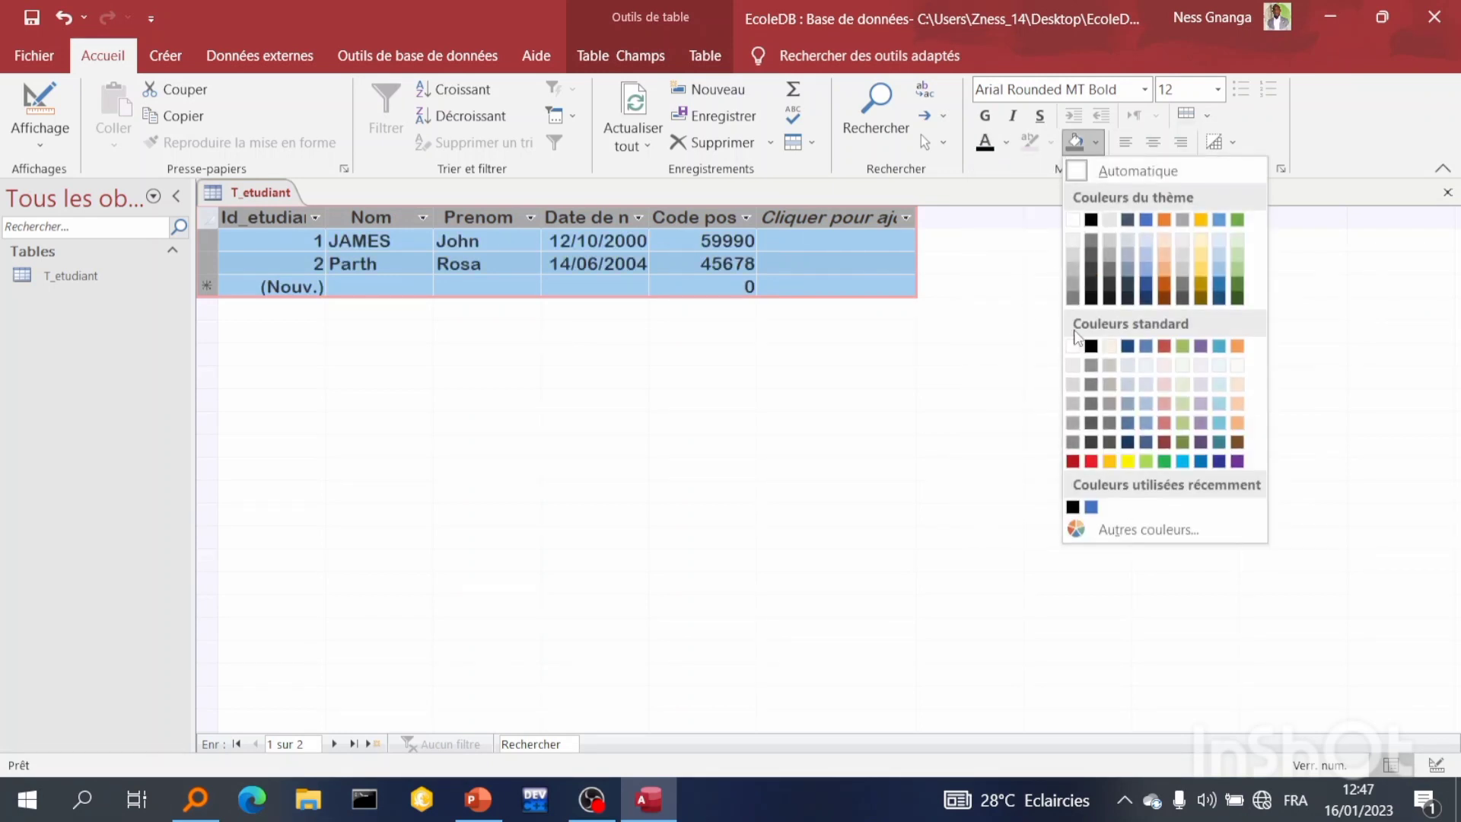
click(1089, 461)
click(1096, 143)
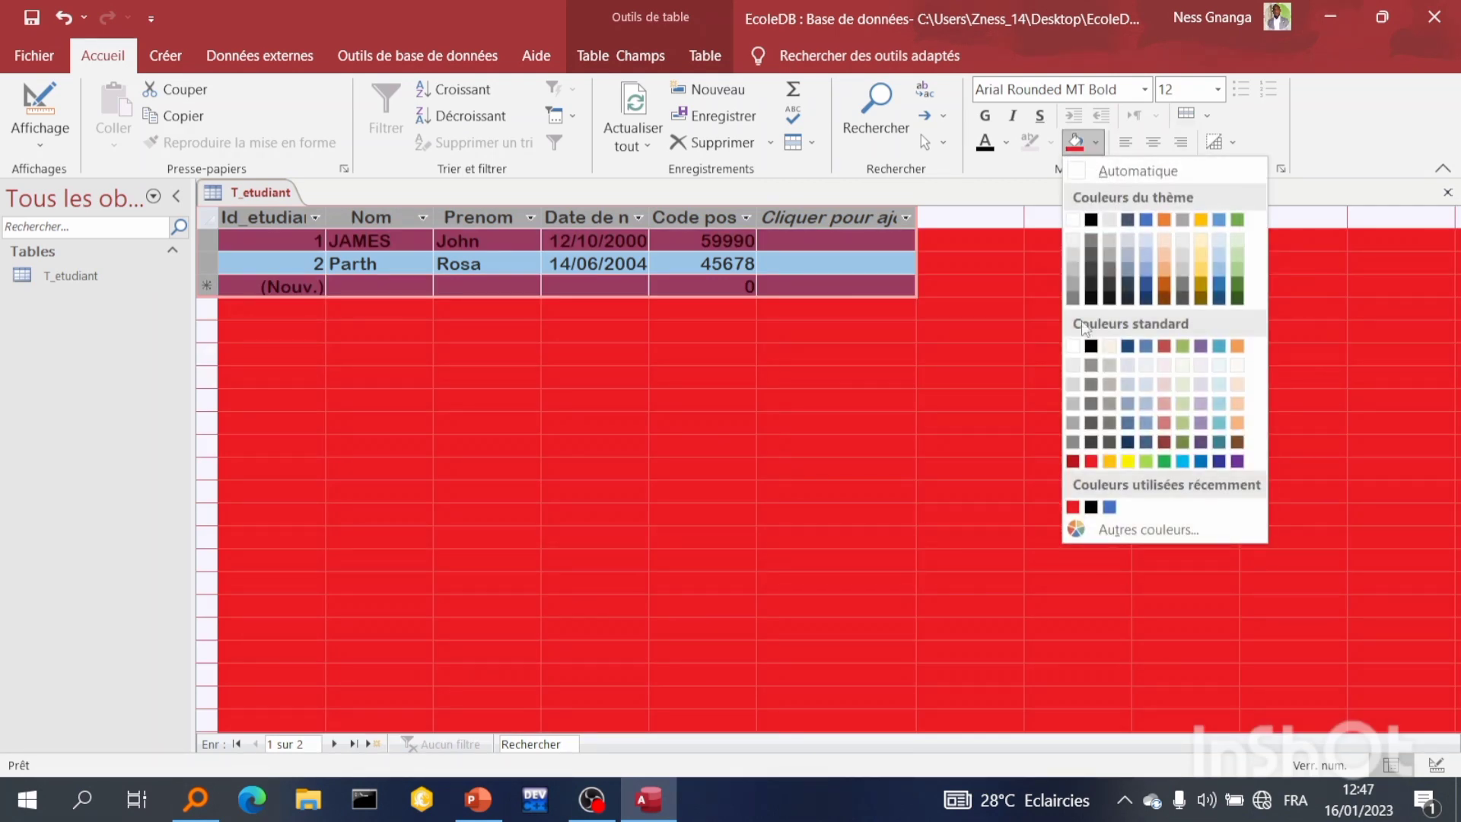
click(1074, 418)
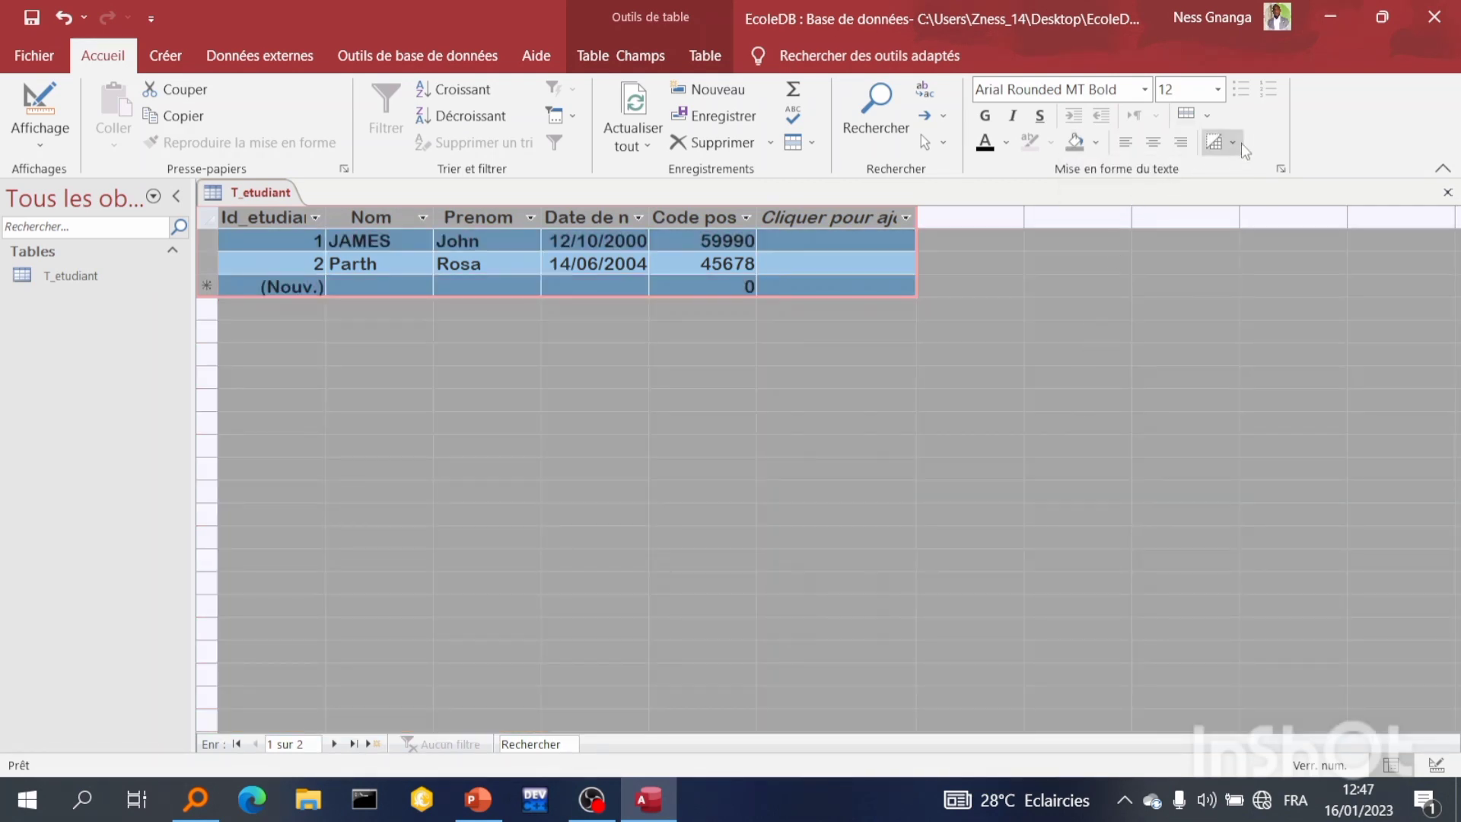
click(1154, 143)
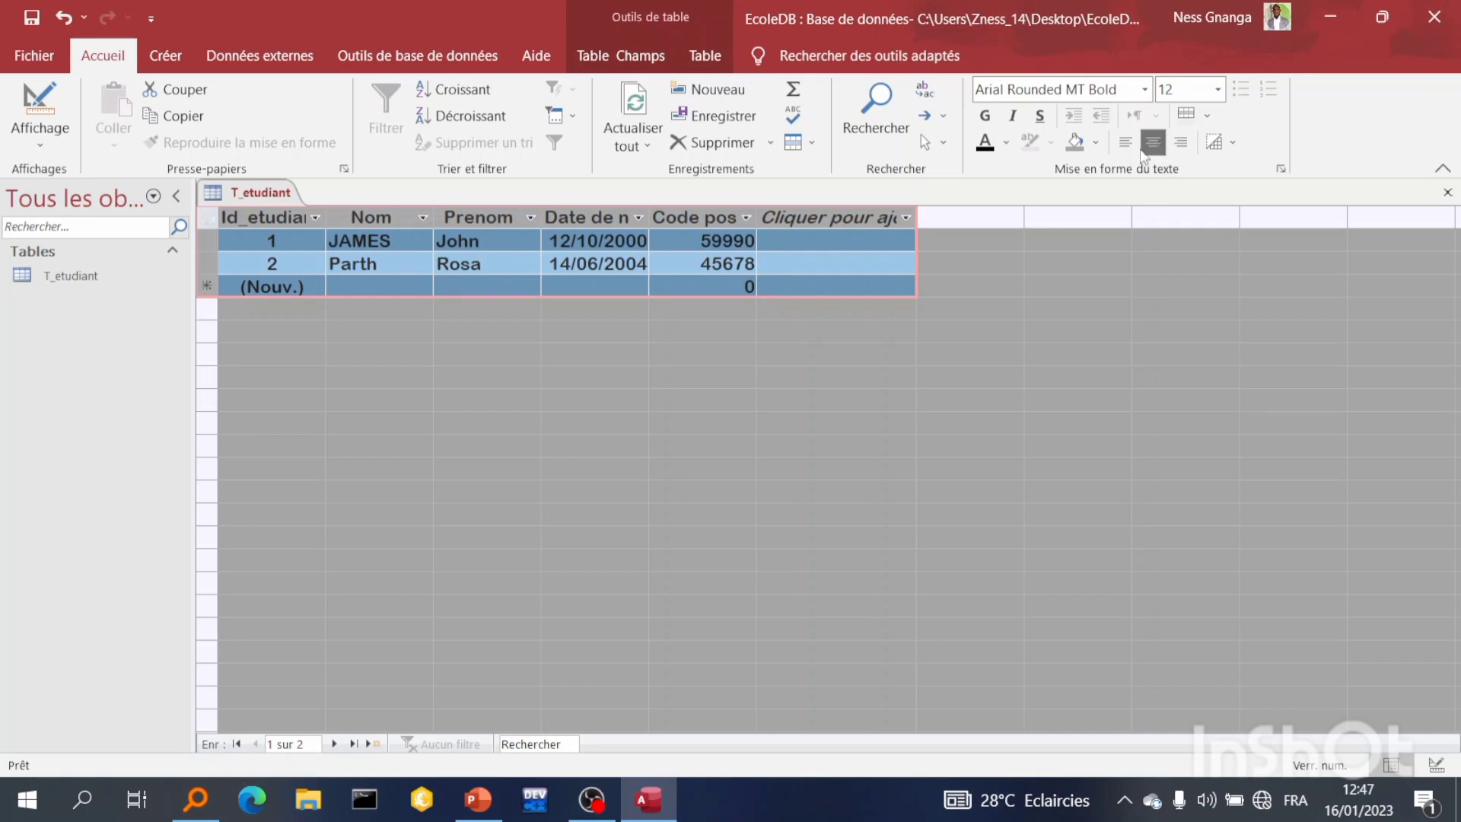
Switch the T_etudiant table to Design view and back to Datasheet view
click(636, 105)
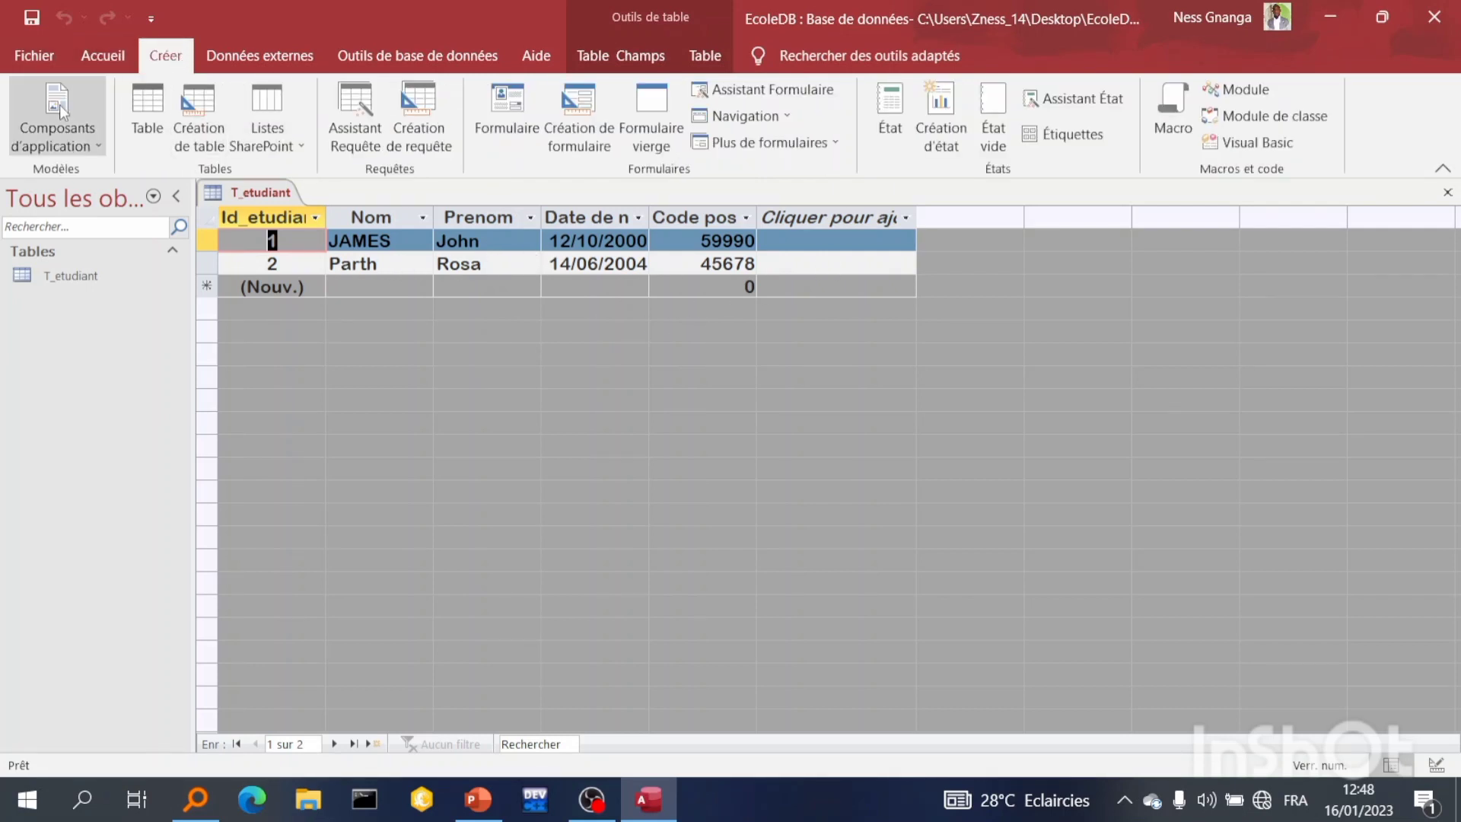
click(88, 52)
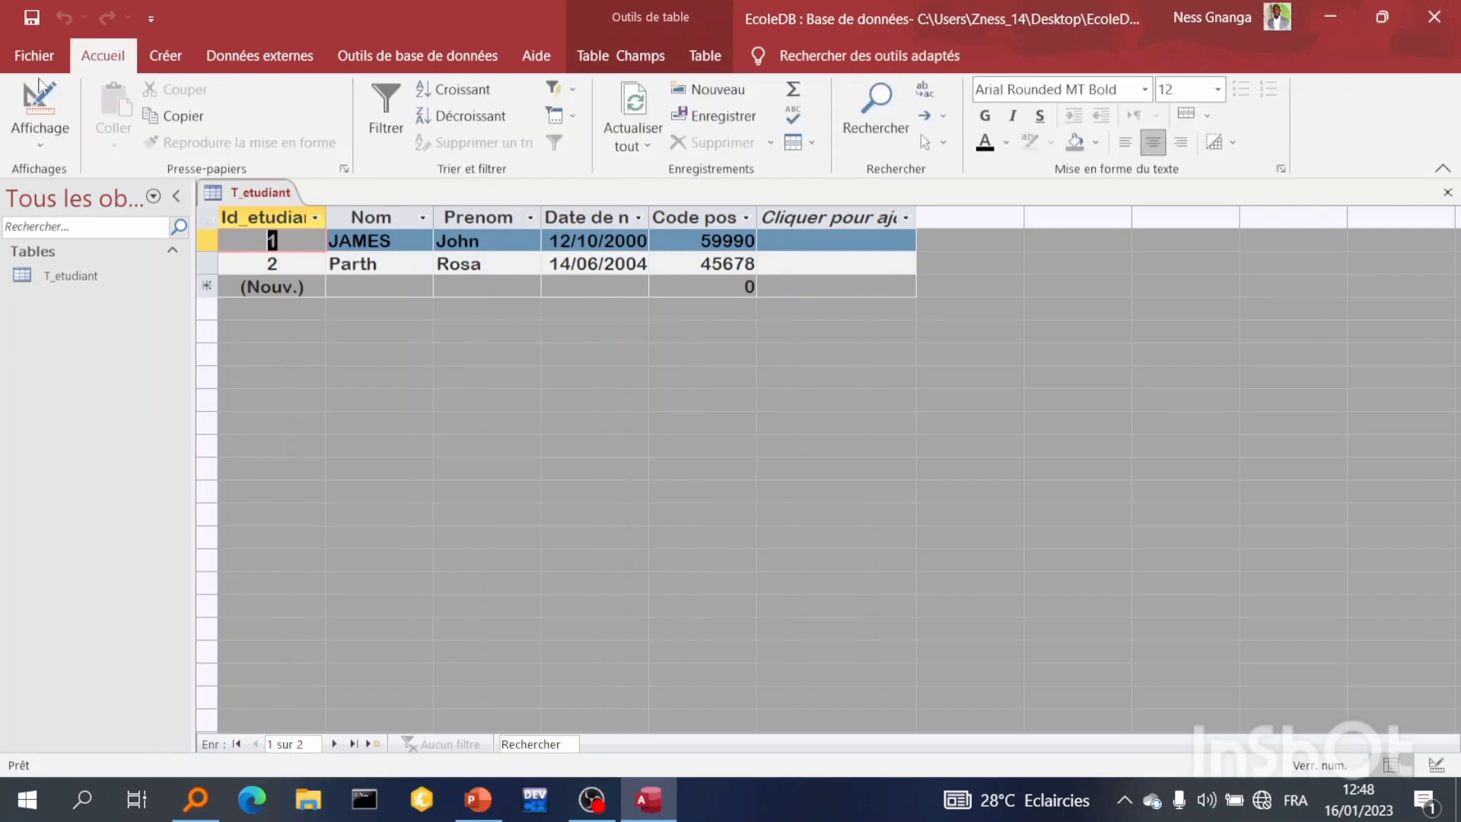
click(42, 131)
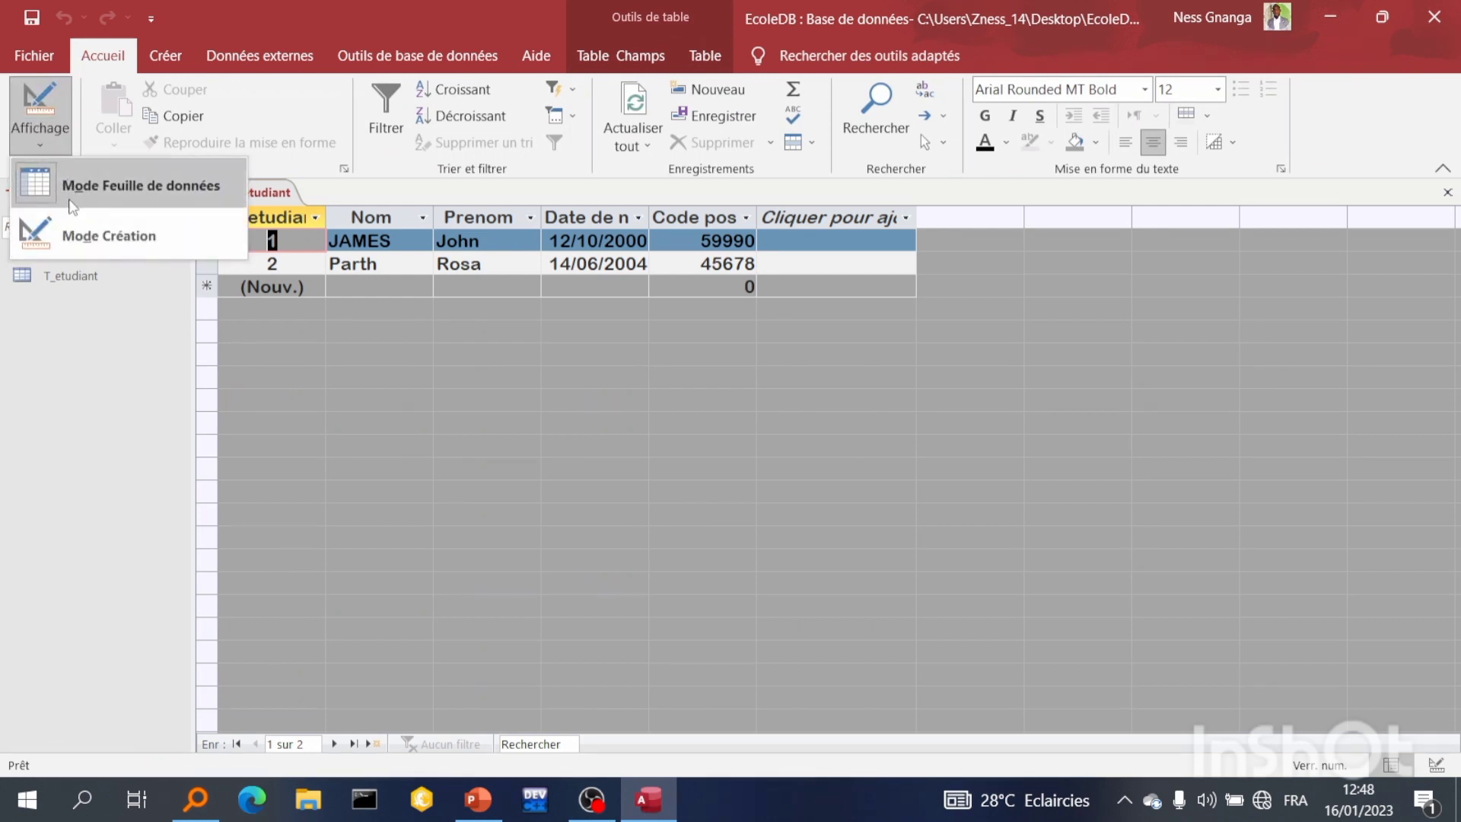
click(106, 236)
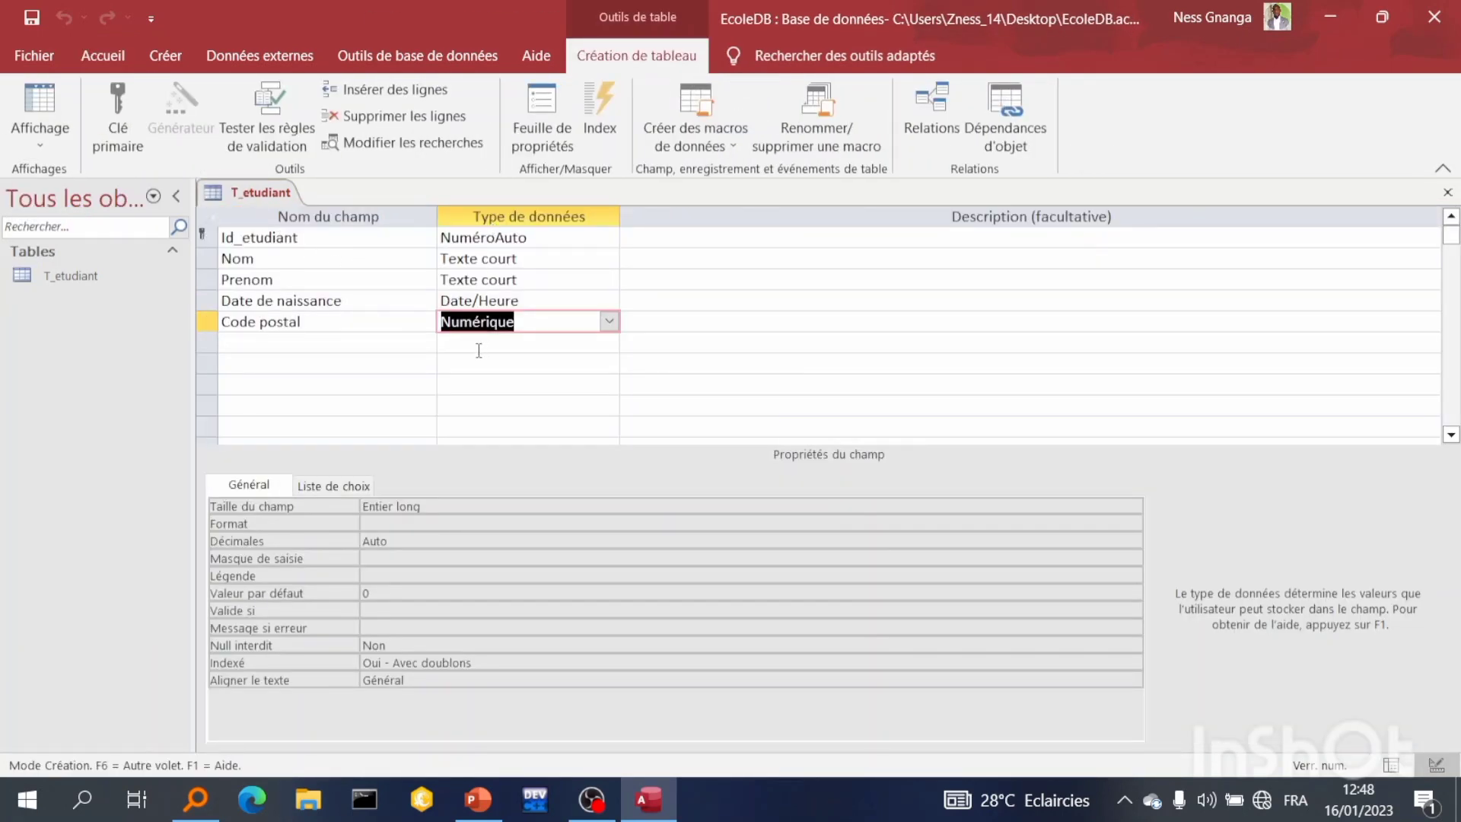
click(40, 102)
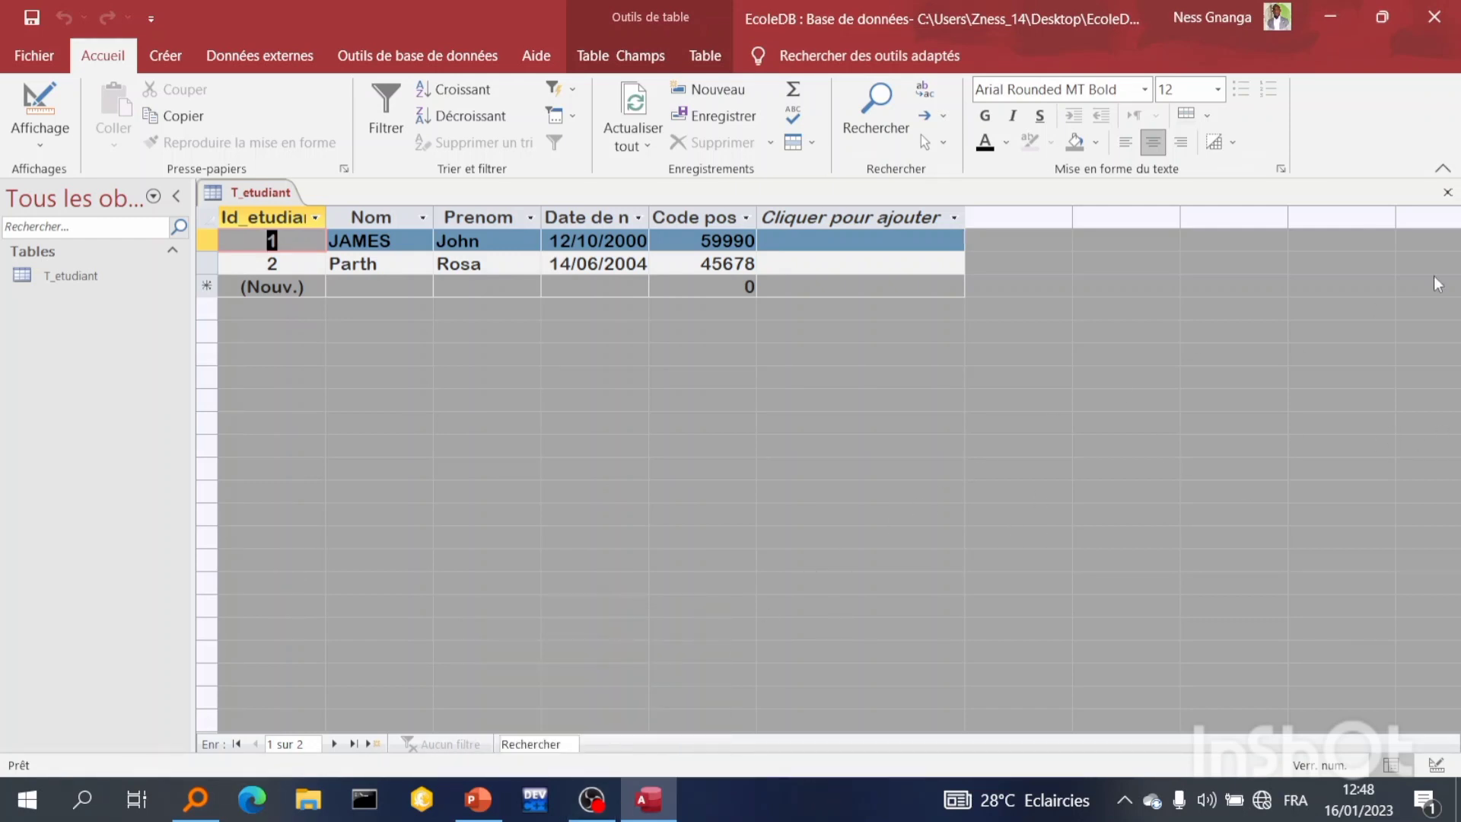
mouse_move(616, 805)
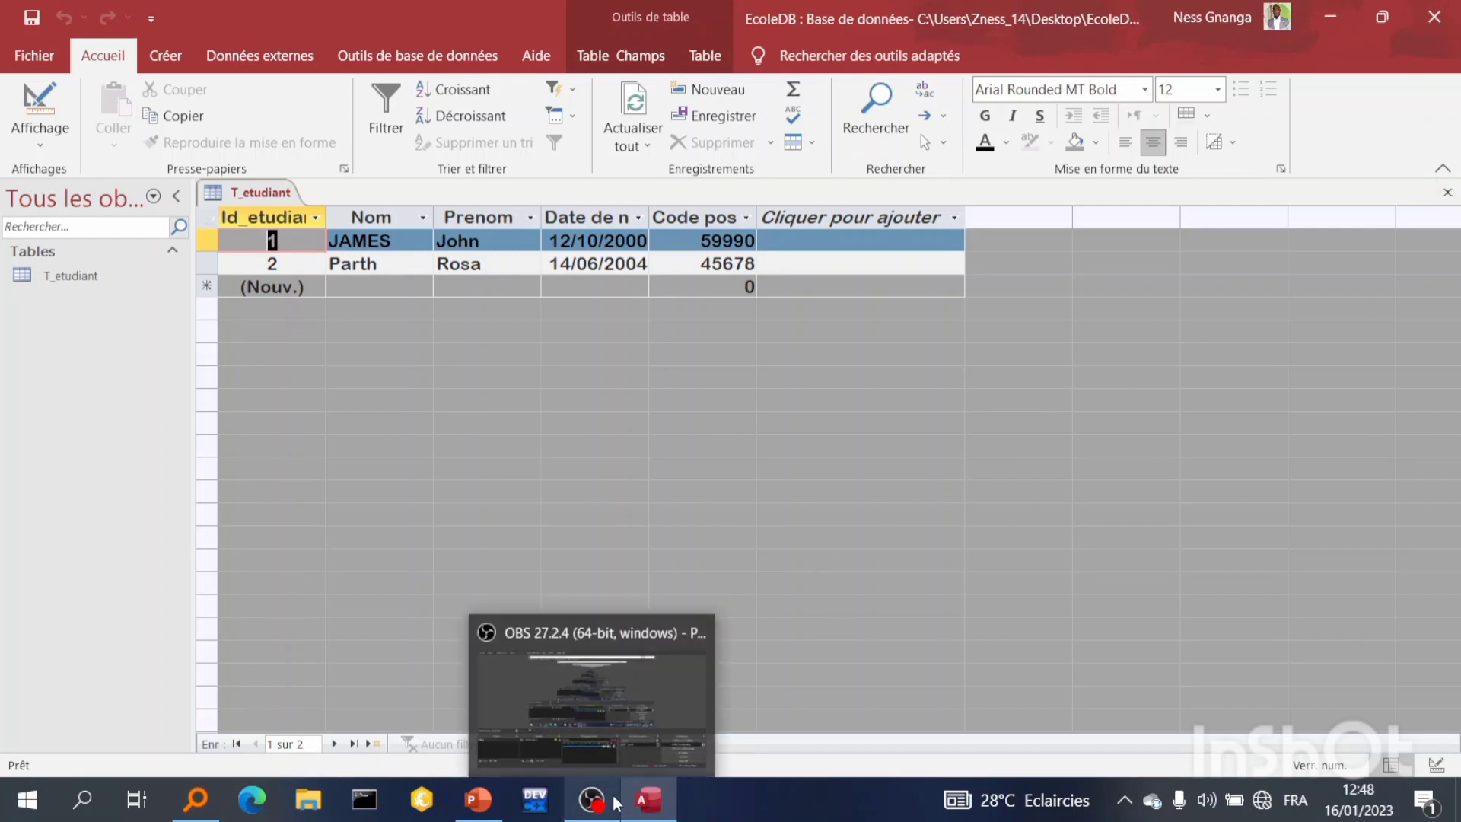